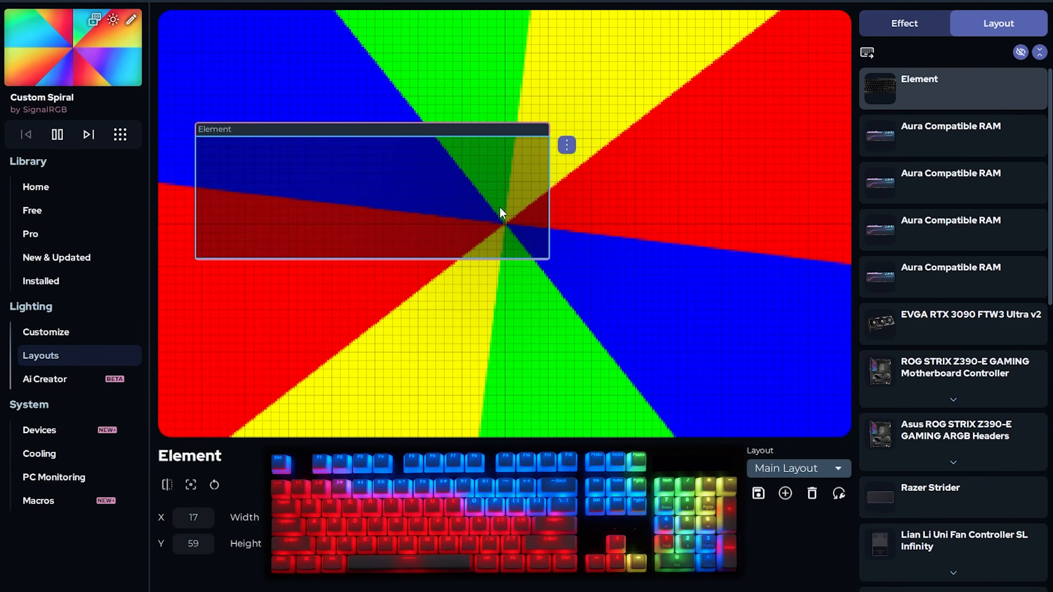
# Move the Element keyboard to mid-canvas and toggle its X-axis mirror on and off twice, leaving it un-mirrored
pyautogui.moveTo(501, 208); pyautogui.dragTo(475, 339)
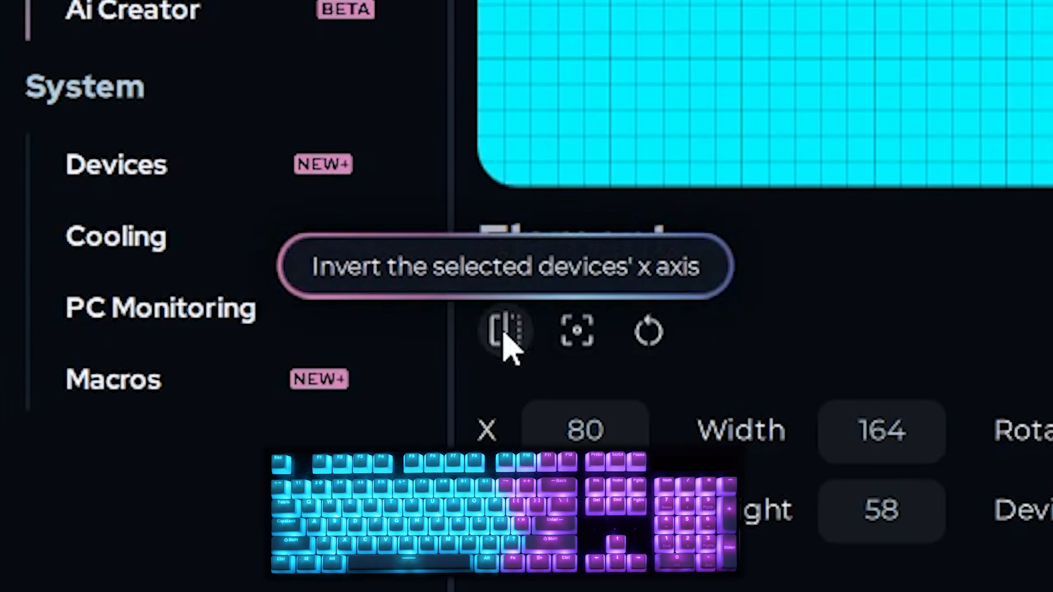
pyautogui.click(507, 332)
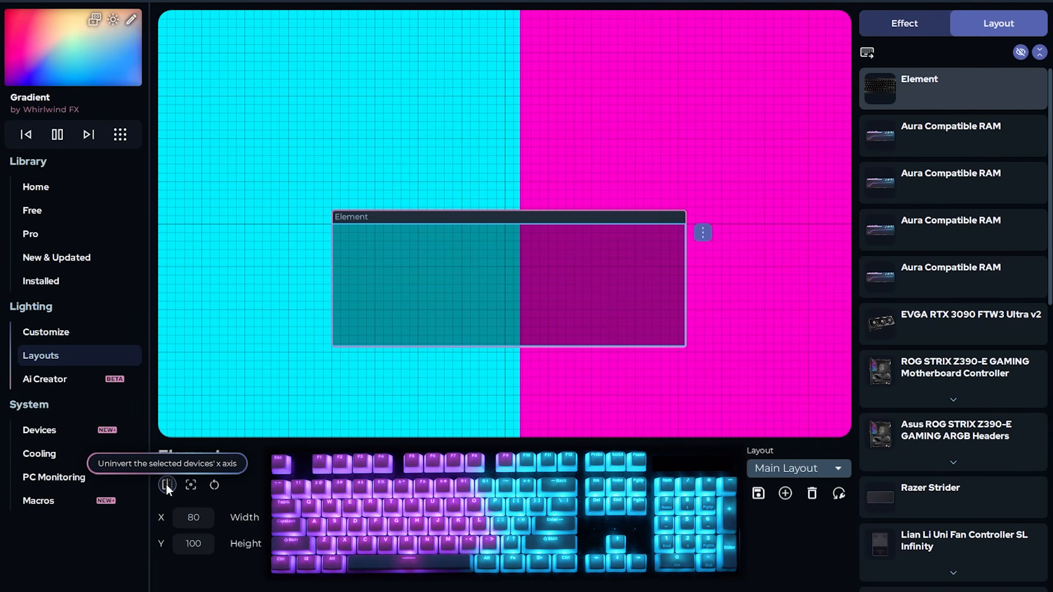
pyautogui.click(505, 331)
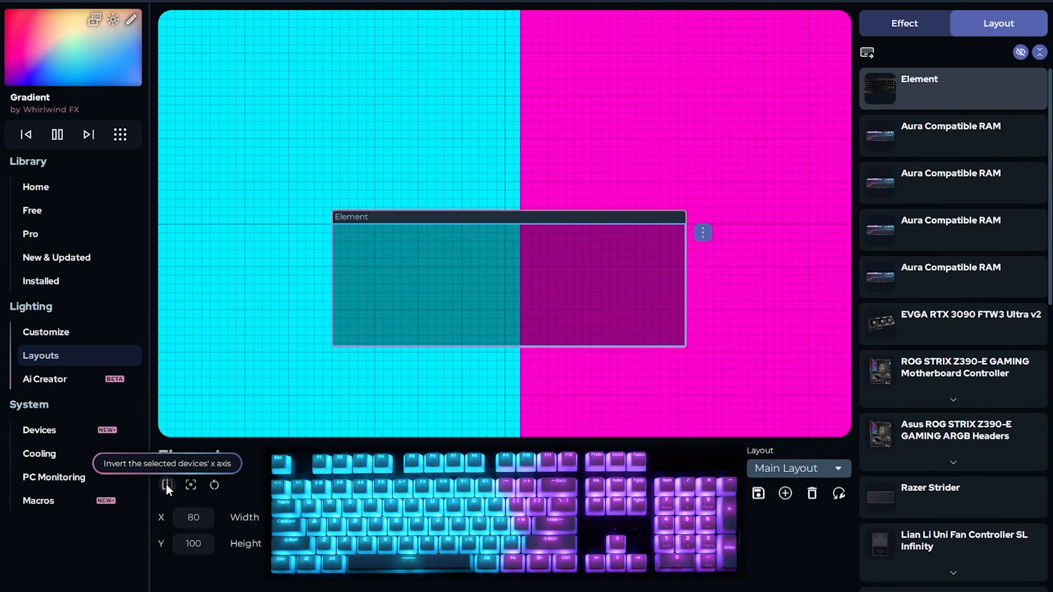
pyautogui.click(166, 484)
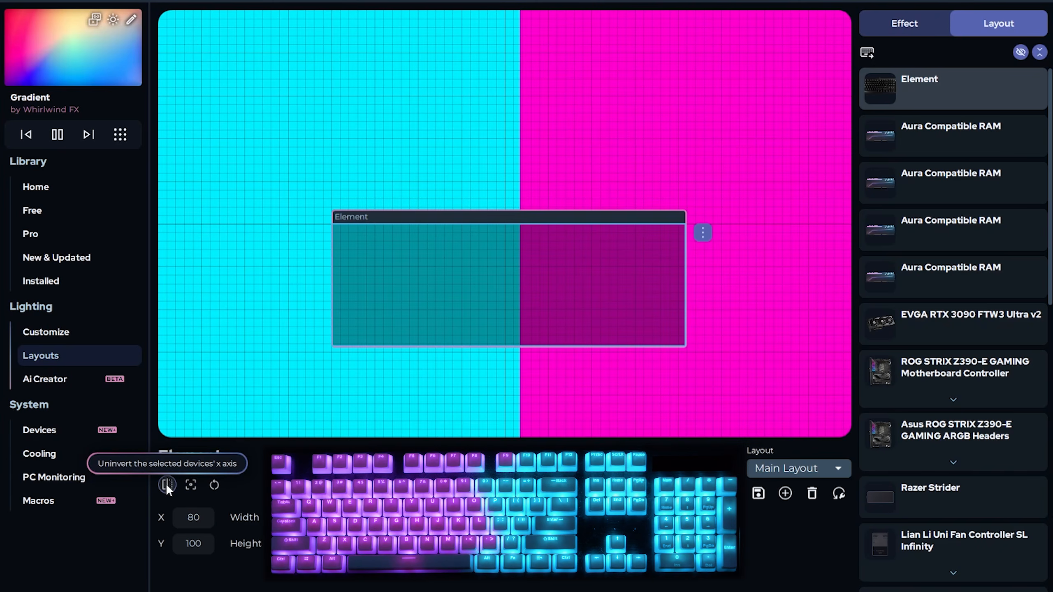
pyautogui.click(166, 484)
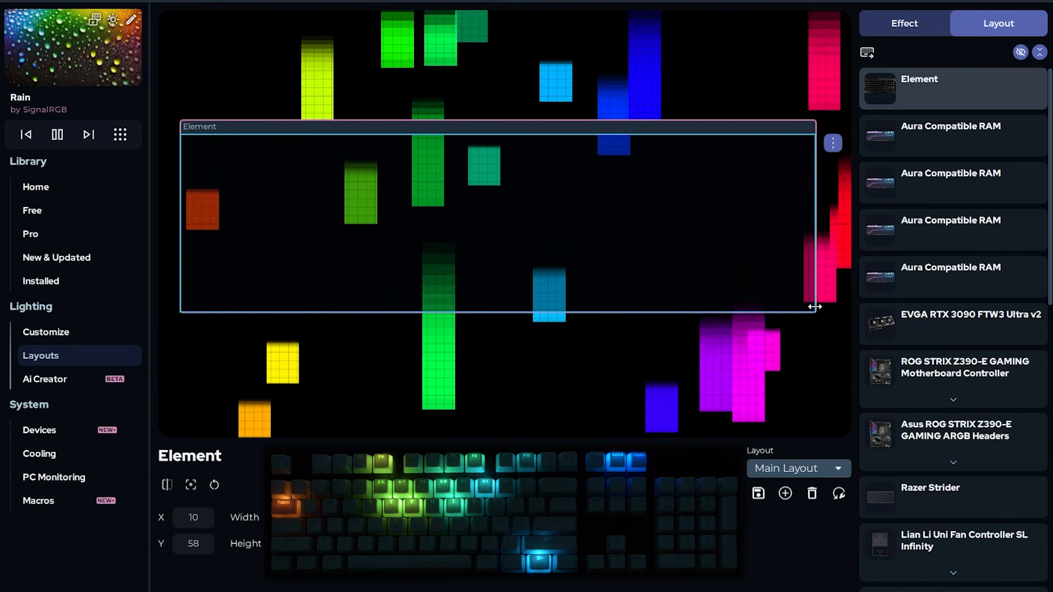
# Test-resize the Element keyboard box and rotate it to a diagonal angle
pyautogui.moveTo(818, 314); pyautogui.dragTo(343, 177)
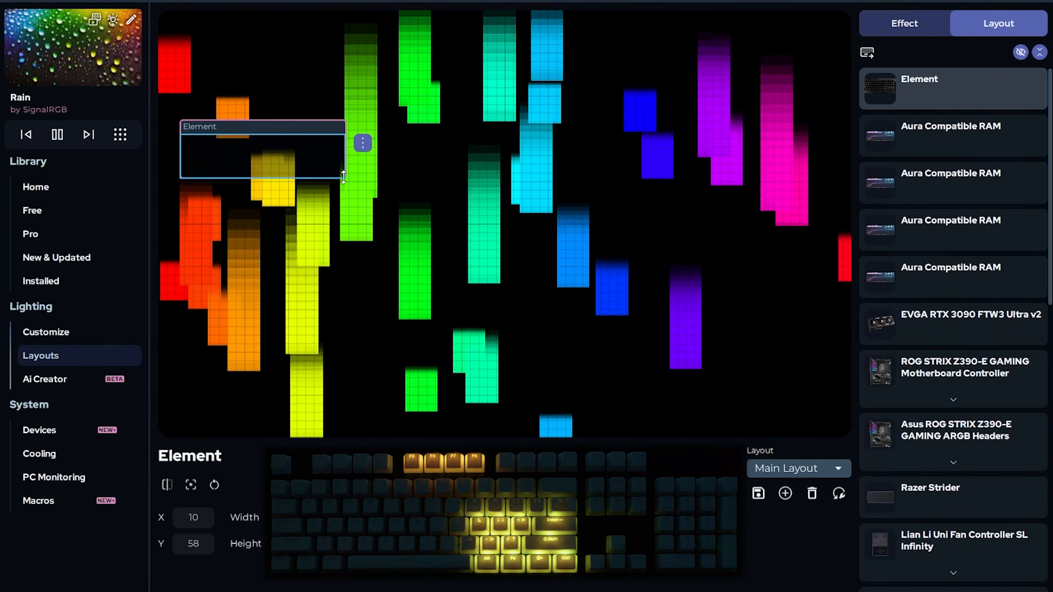
pyautogui.moveTo(343, 177); pyautogui.dragTo(483, 235)
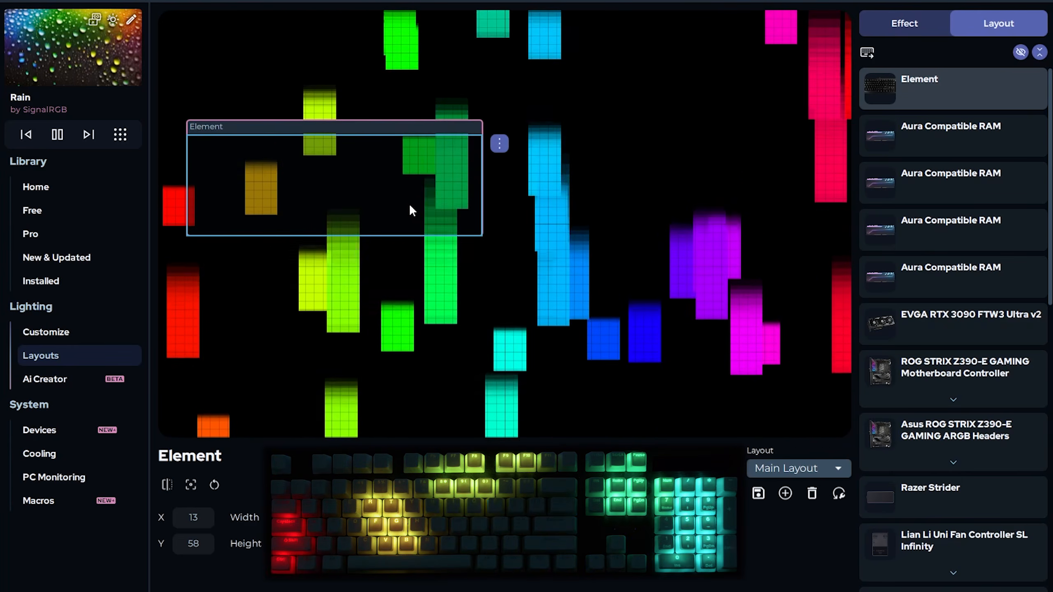
pyautogui.moveTo(278, 180); pyautogui.dragTo(426, 212)
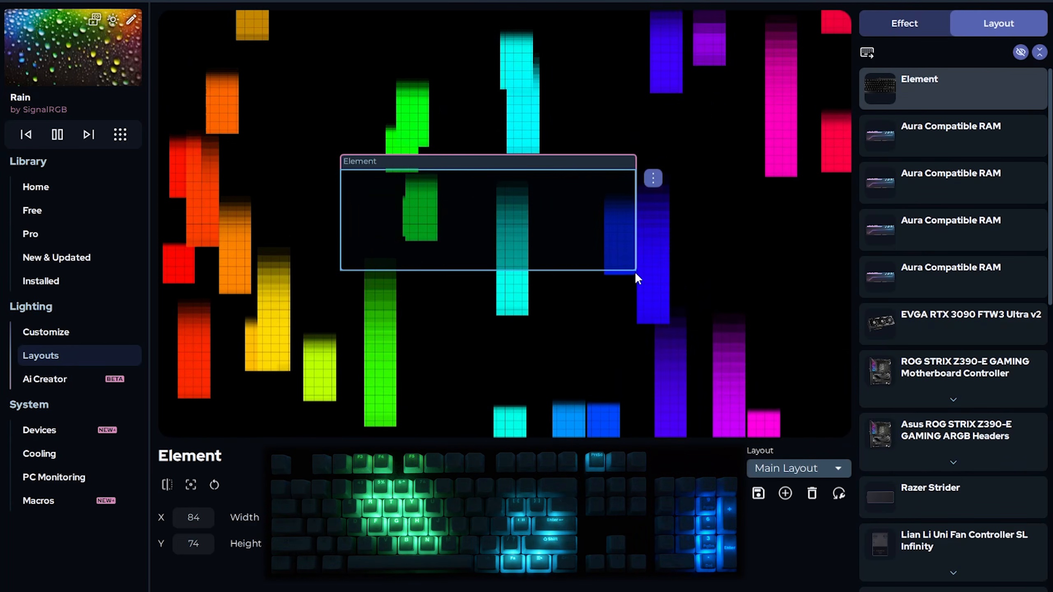
pyautogui.moveTo(643, 282); pyautogui.dragTo(453, 314)
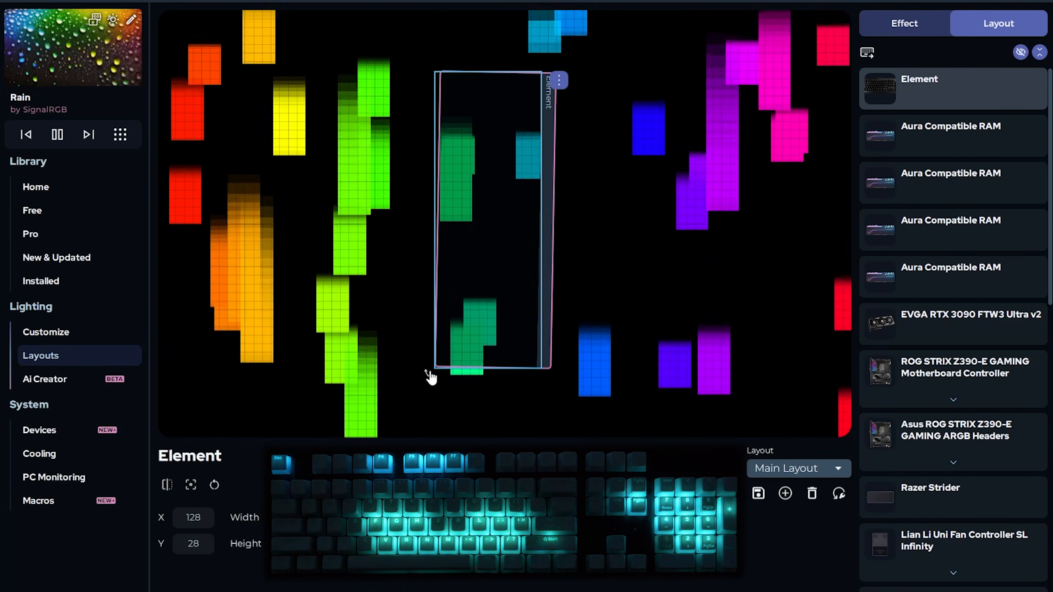
pyautogui.moveTo(430, 371); pyautogui.dragTo(677, 312)
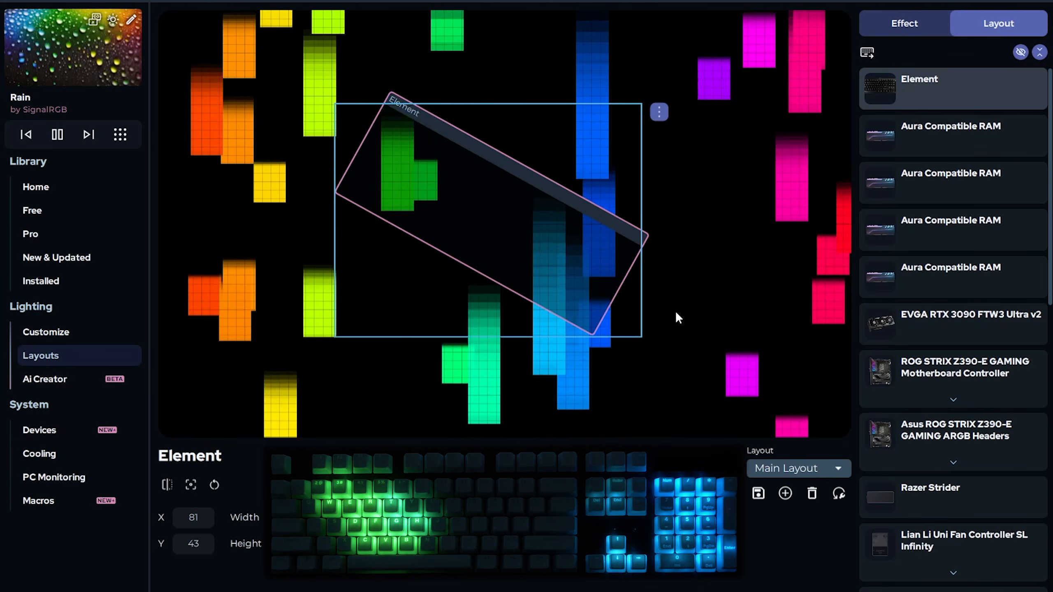
# Reset the Element keyboard's size and rotation to defaults and nudge it slightly right
pyautogui.rightClick(546, 269)
pyautogui.moveTo(609, 349)
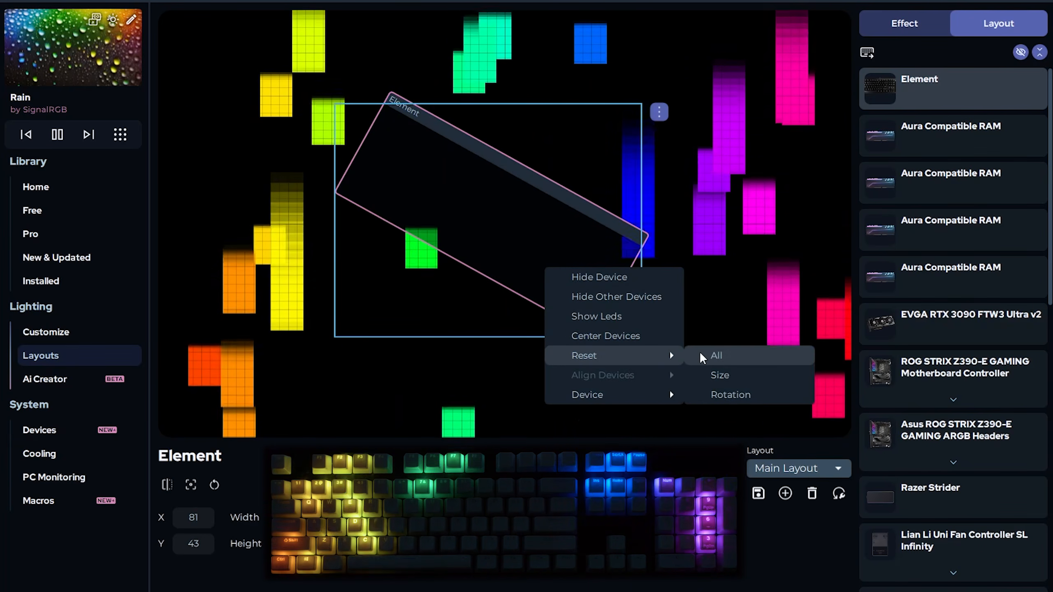
pyautogui.click(699, 351)
pyautogui.moveTo(588, 209); pyautogui.dragTo(599, 206)
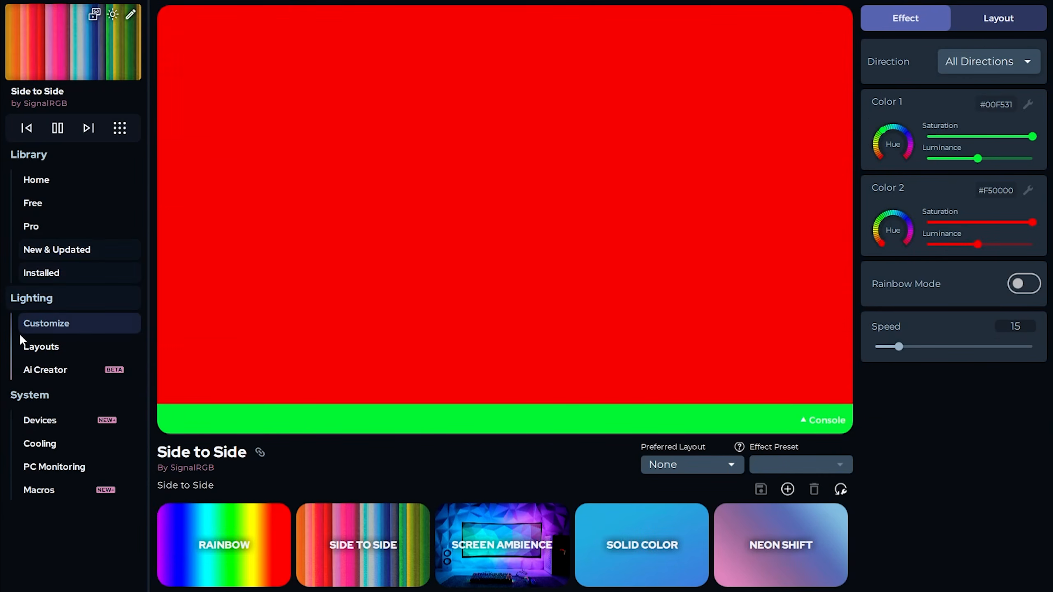
# On the Layouts page, hide all devices and scroll the device list to the Corsair QL Fans
pyautogui.click(60, 344)
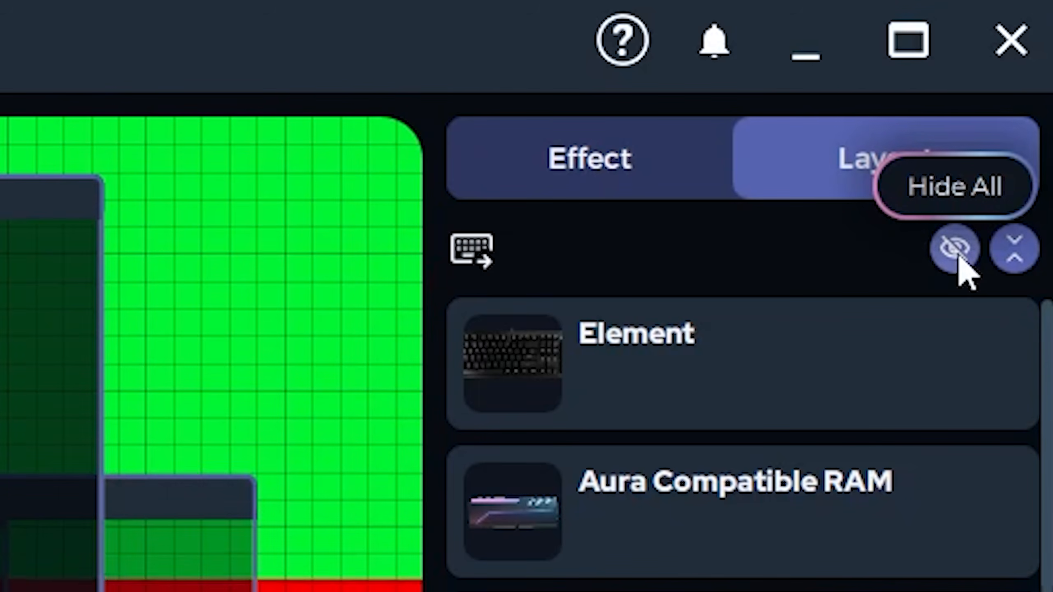
pyautogui.click(957, 255)
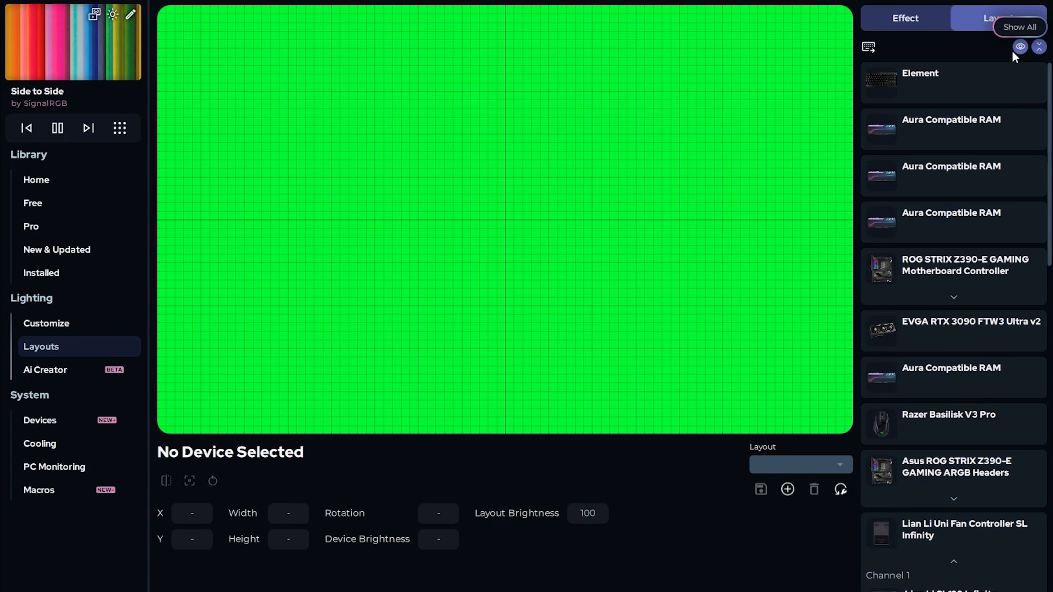
pyautogui.scroll(-5, 932, 268)
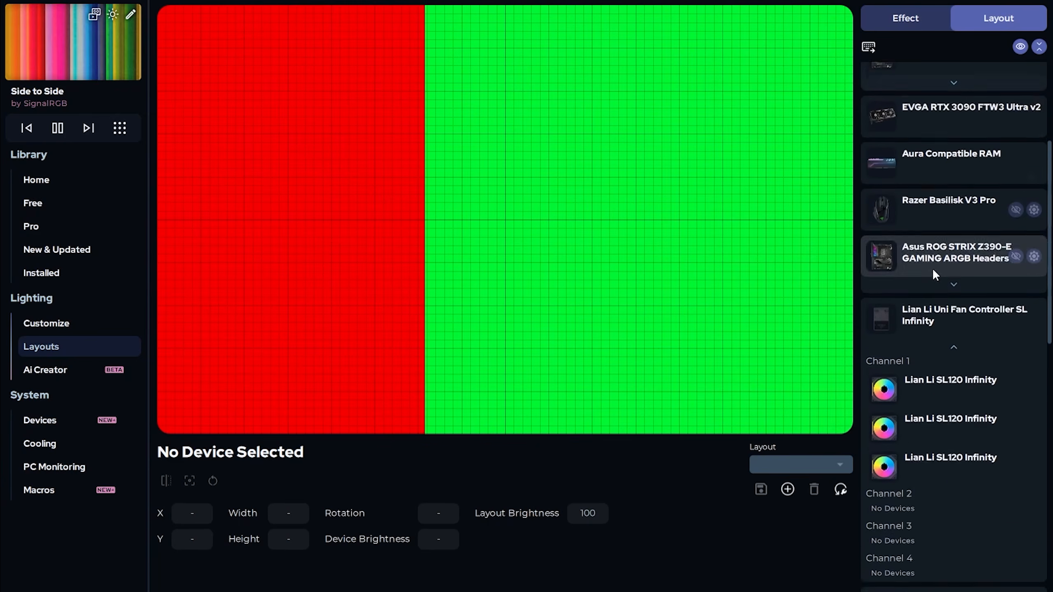
pyautogui.scroll(-11, 932, 268)
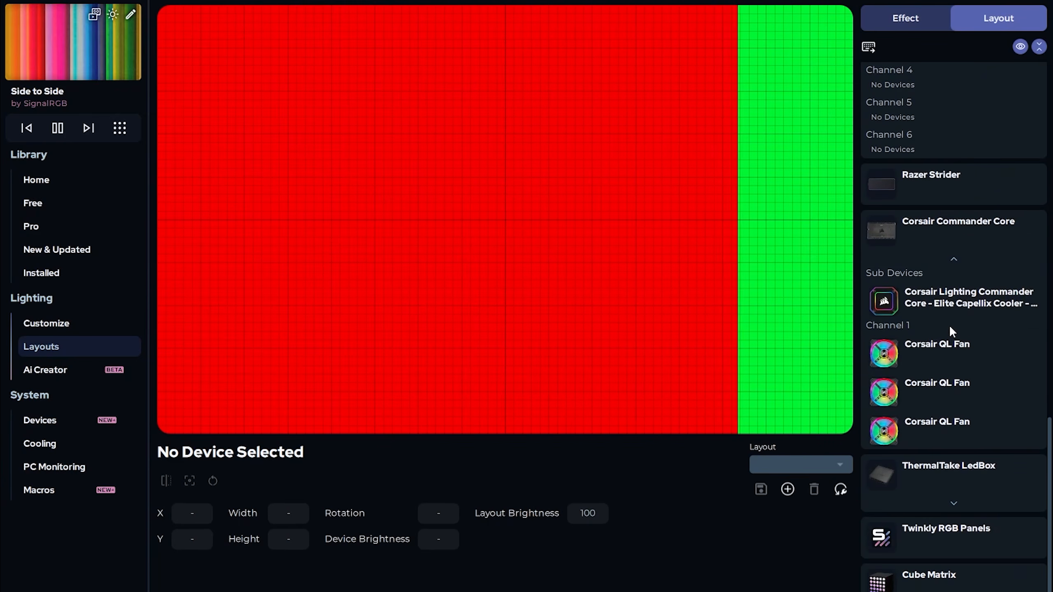
pyautogui.scroll(15, 953, 416)
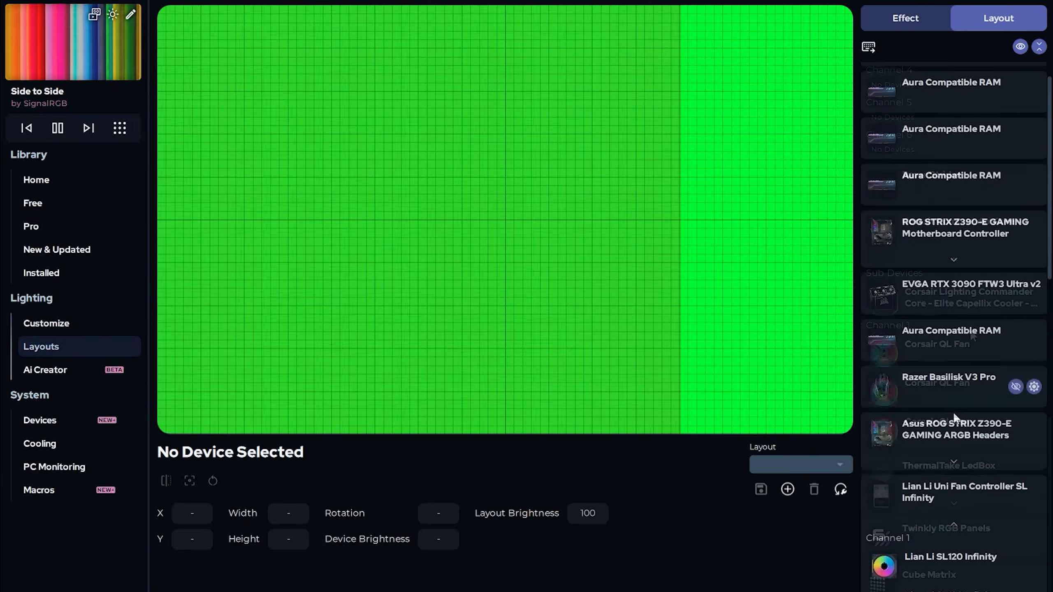
pyautogui.scroll(-10, 949, 412)
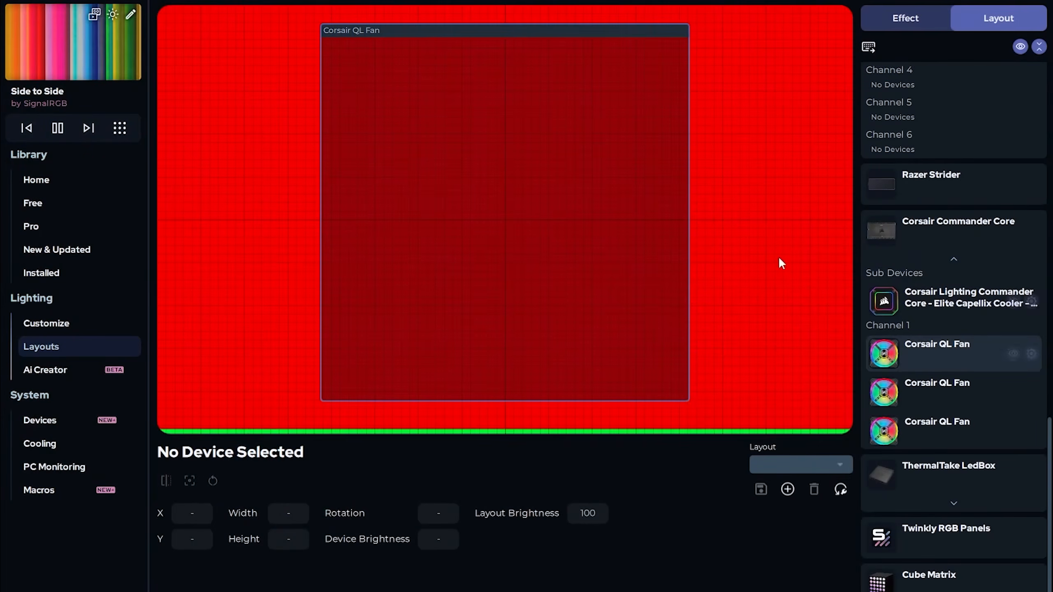
# Mirror the first QL Fan's X axis and rotate the second QL Fan to 90
pyautogui.click(577, 224)
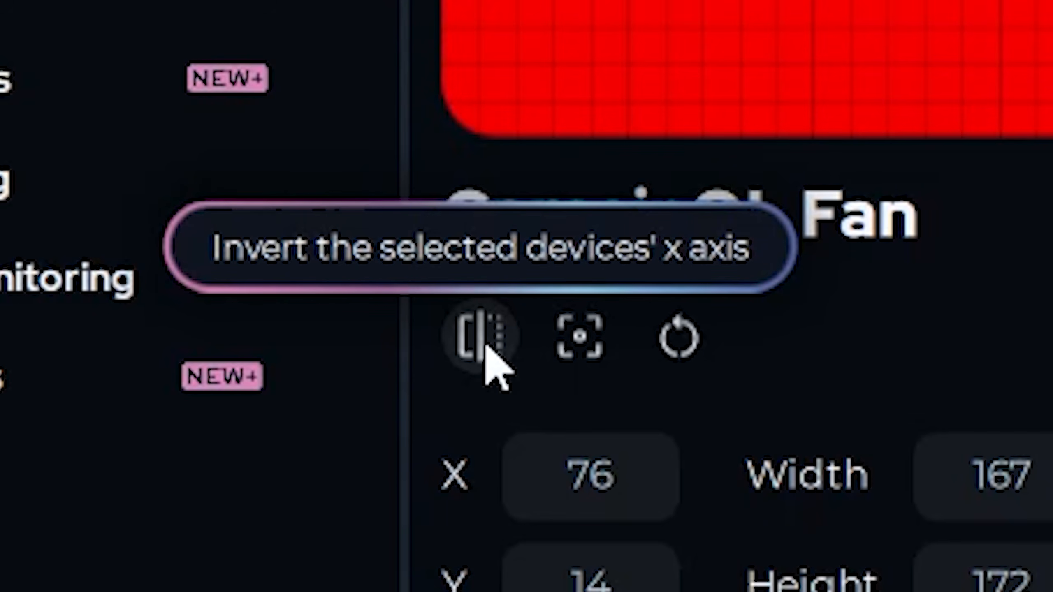
pyautogui.click(481, 337)
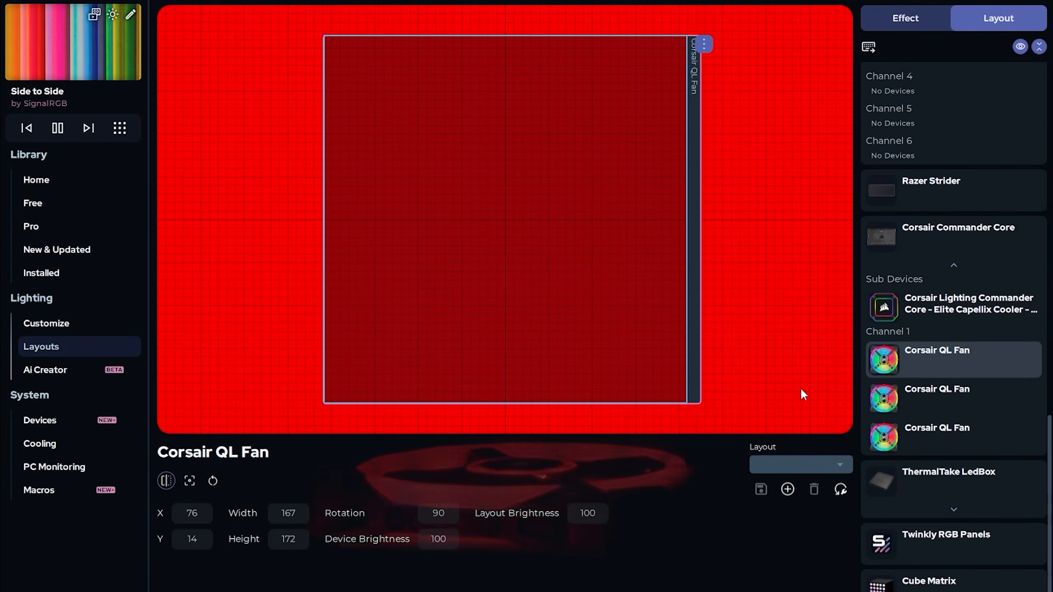
pyautogui.click(1011, 360)
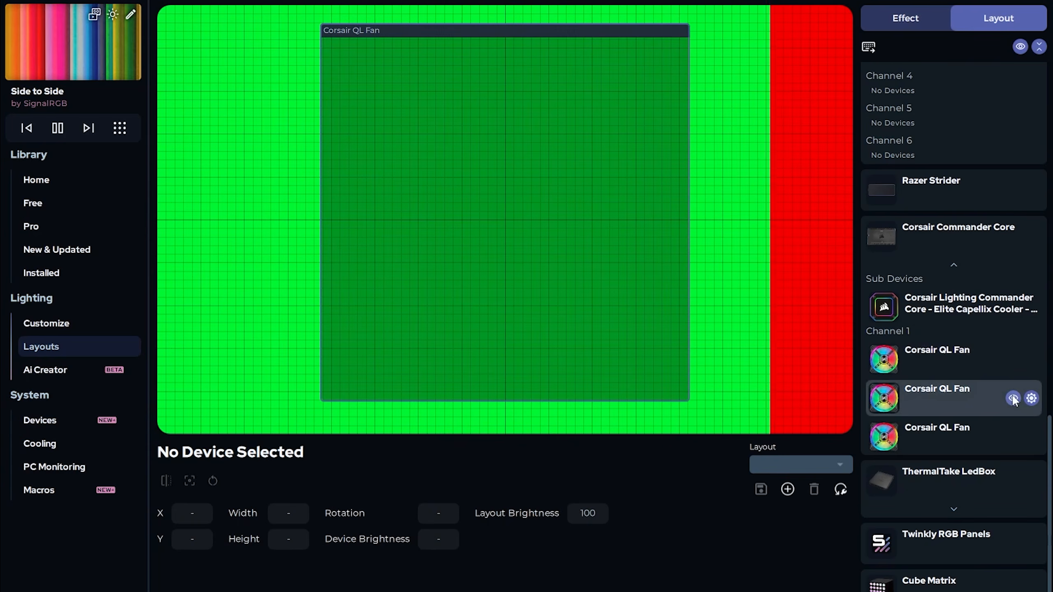
pyautogui.click(566, 235)
pyautogui.click(429, 513)
pyautogui.write('90')
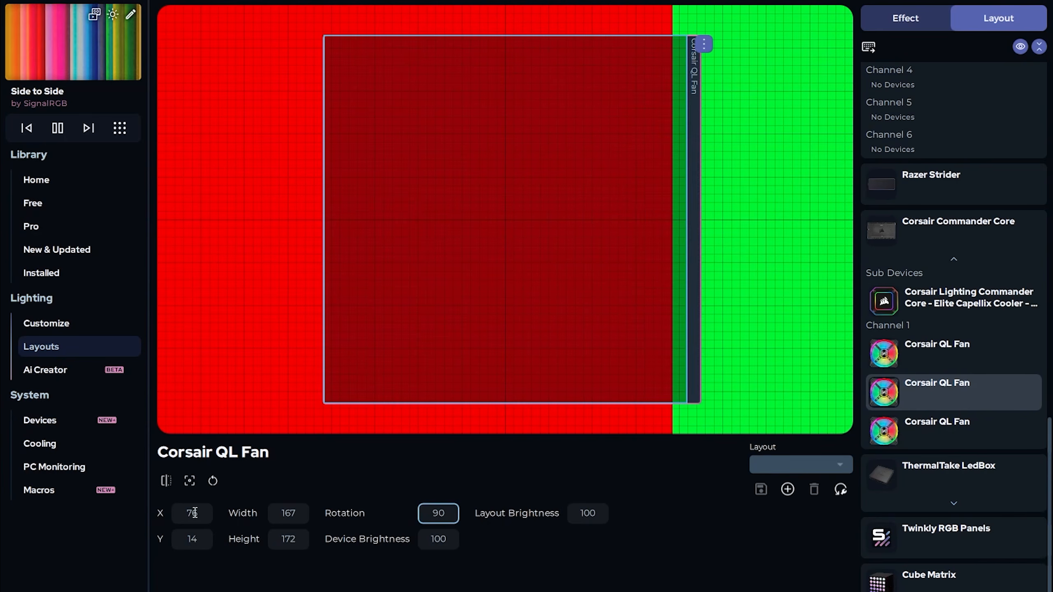
pyautogui.click(1012, 394)
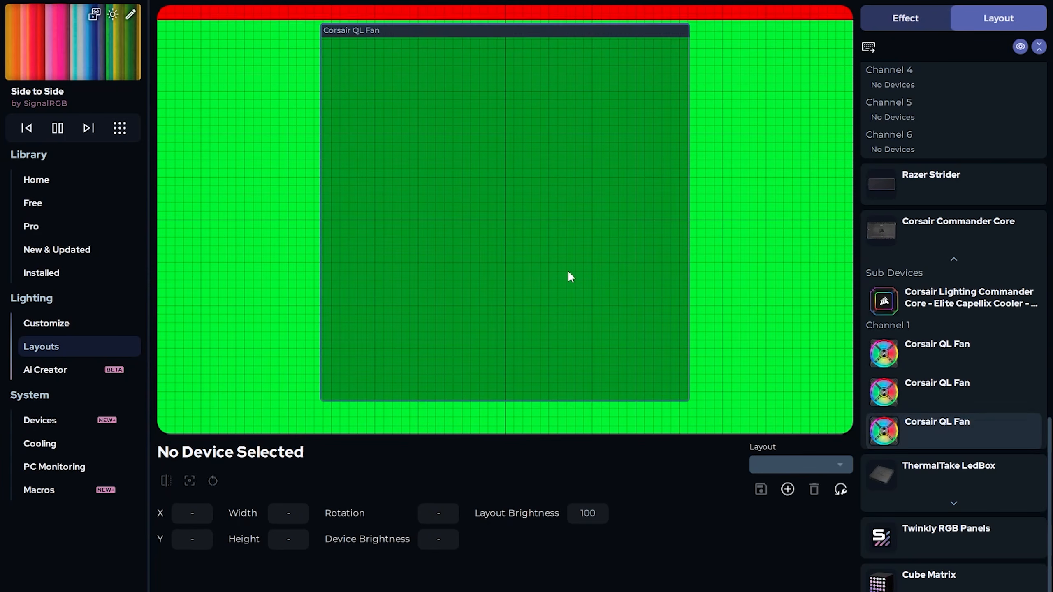
# Rotate the third QL Fan to 90 and mirror its X axis
pyautogui.click(570, 276)
pyautogui.click(429, 514)
pyautogui.write('90')
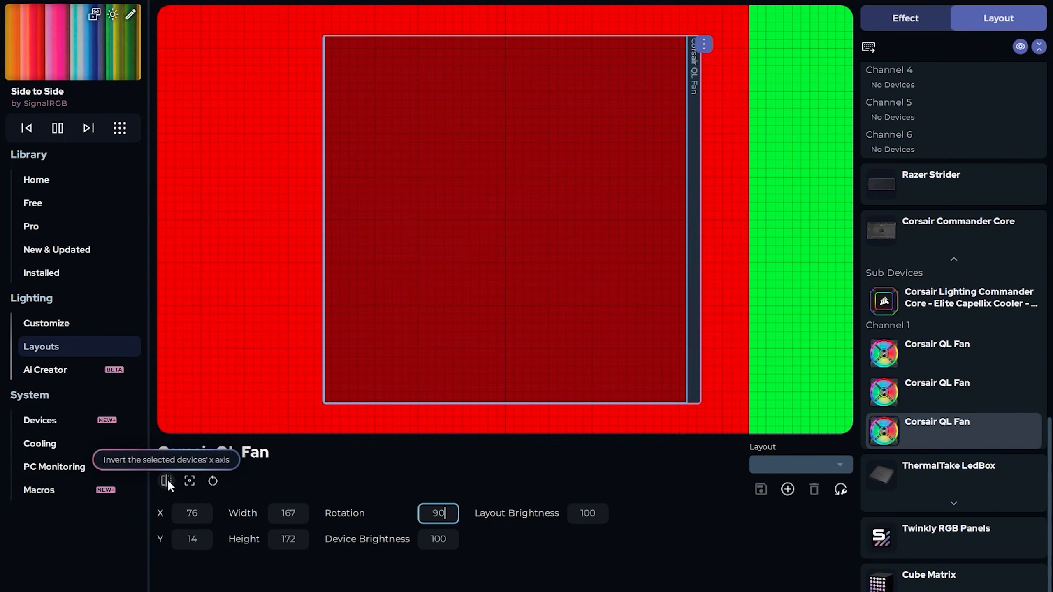
pyautogui.click(167, 480)
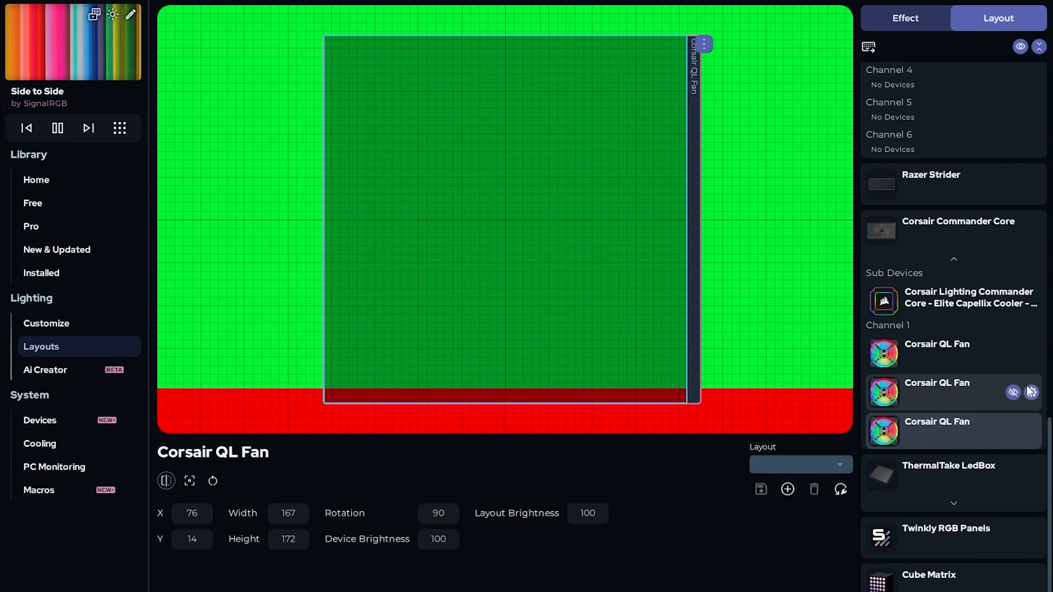
# Show all three QL Fans, shrink them together and stack them at the canvas centre
pyautogui.click(1013, 392)
pyautogui.click(1013, 353)
pyautogui.moveTo(806, 268); pyautogui.dragTo(308, 147)
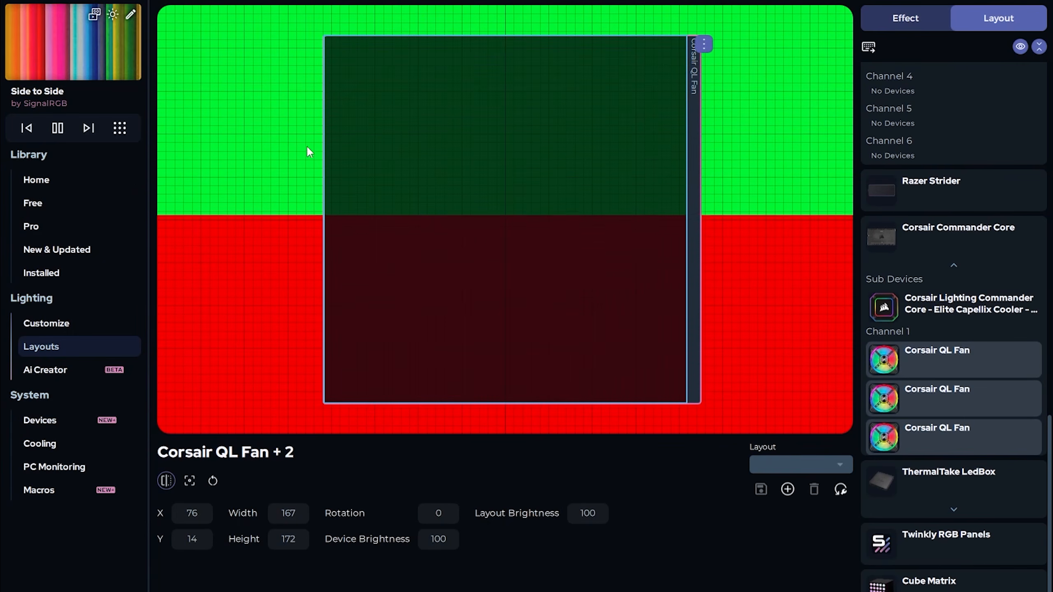
pyautogui.moveTo(684, 36); pyautogui.dragTo(450, 274)
pyautogui.moveTo(386, 346); pyautogui.dragTo(507, 257)
pyautogui.click(674, 193)
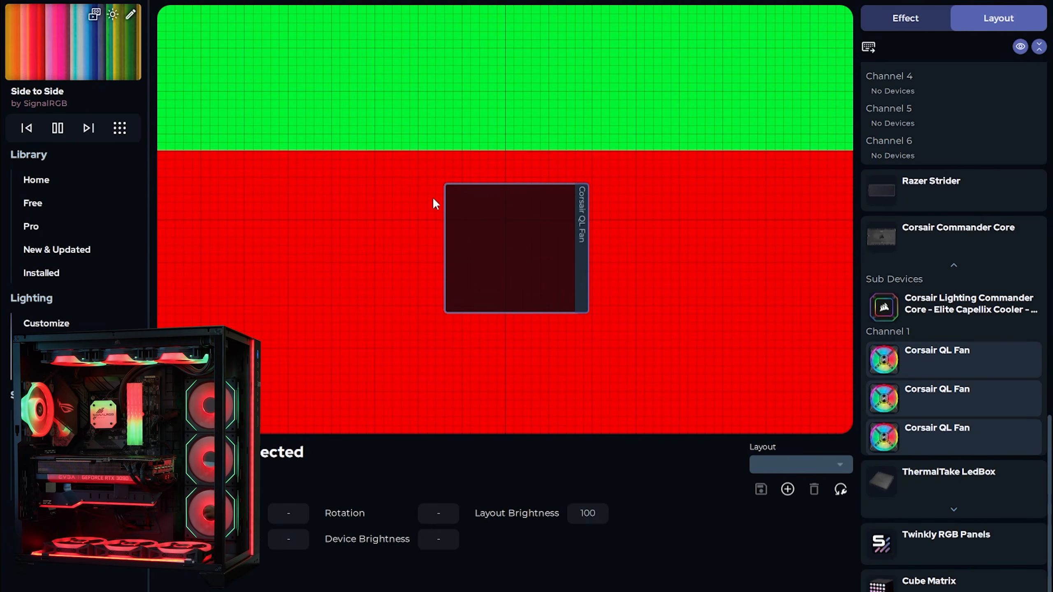
# Pull the three stacked QL Fans apart across the upper canvas
pyautogui.click(493, 216)
pyautogui.moveTo(493, 215); pyautogui.dragTo(493, 92)
pyautogui.click(516, 222)
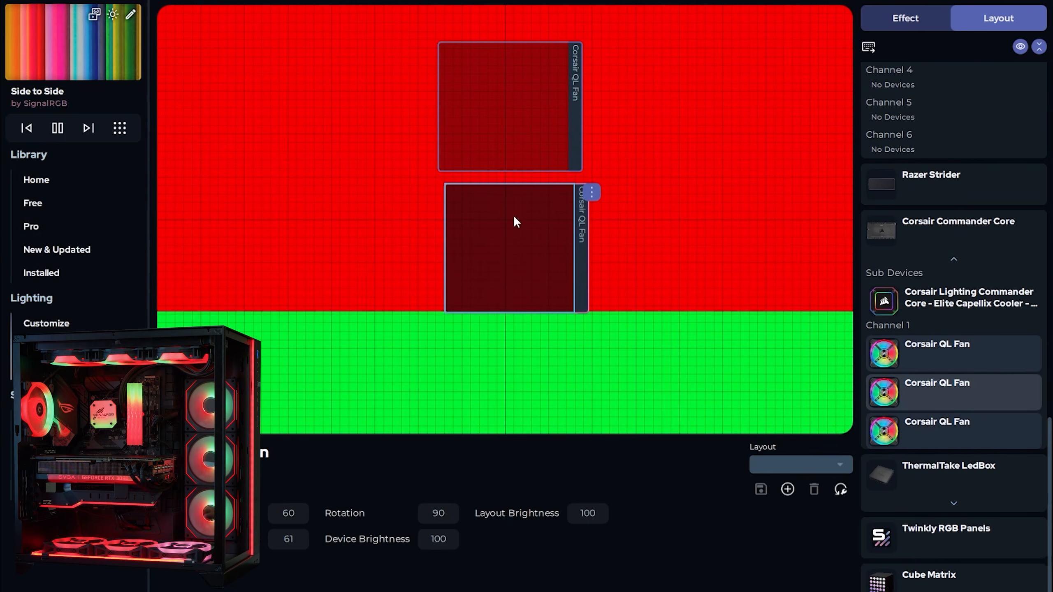
pyautogui.moveTo(508, 241); pyautogui.dragTo(674, 95)
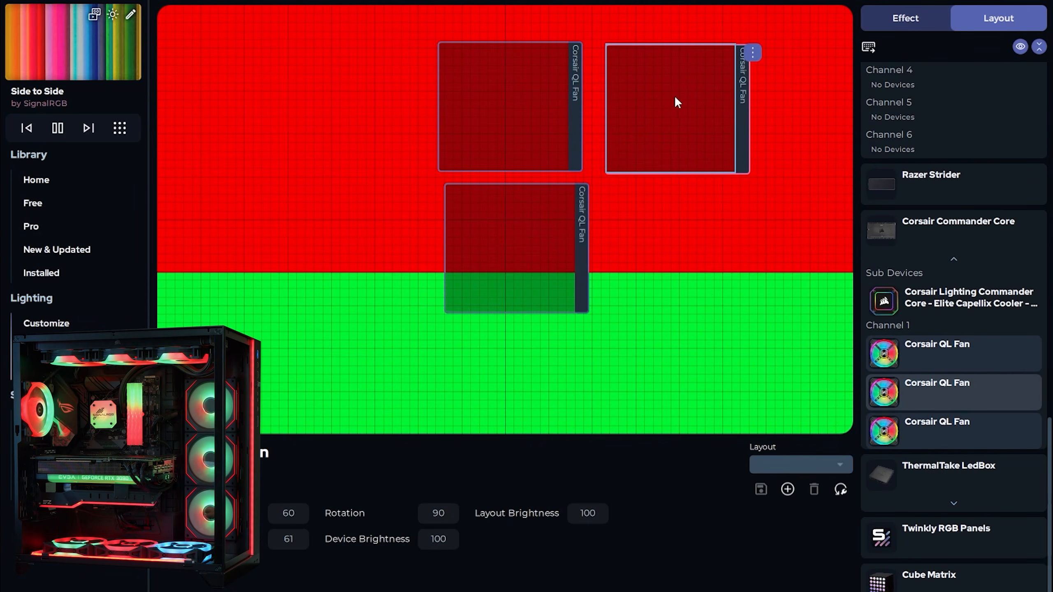
pyautogui.click(520, 224)
pyautogui.moveTo(529, 283); pyautogui.dragTo(308, 132)
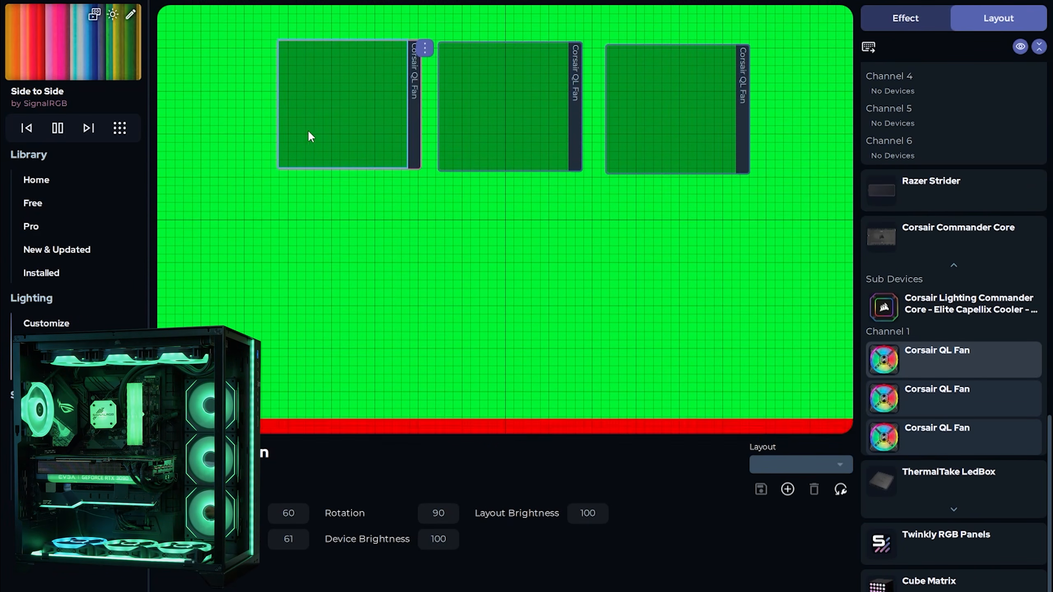
# Align the three QL Fans horizontally and move the row to the lower canvas
pyautogui.moveTo(228, 81); pyautogui.dragTo(746, 84)
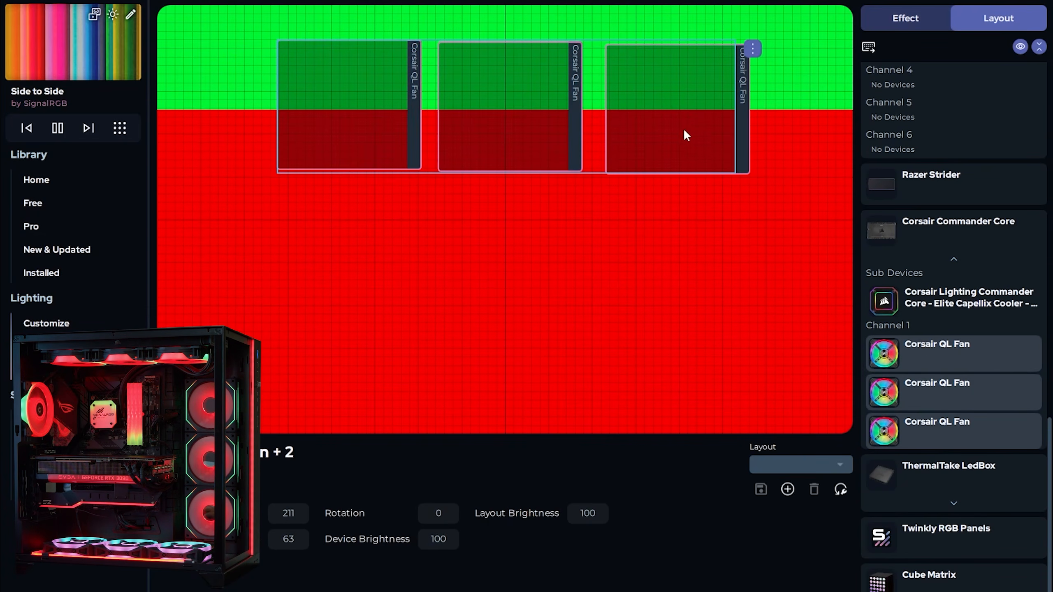
pyautogui.rightClick(655, 121)
pyautogui.moveTo(682, 224)
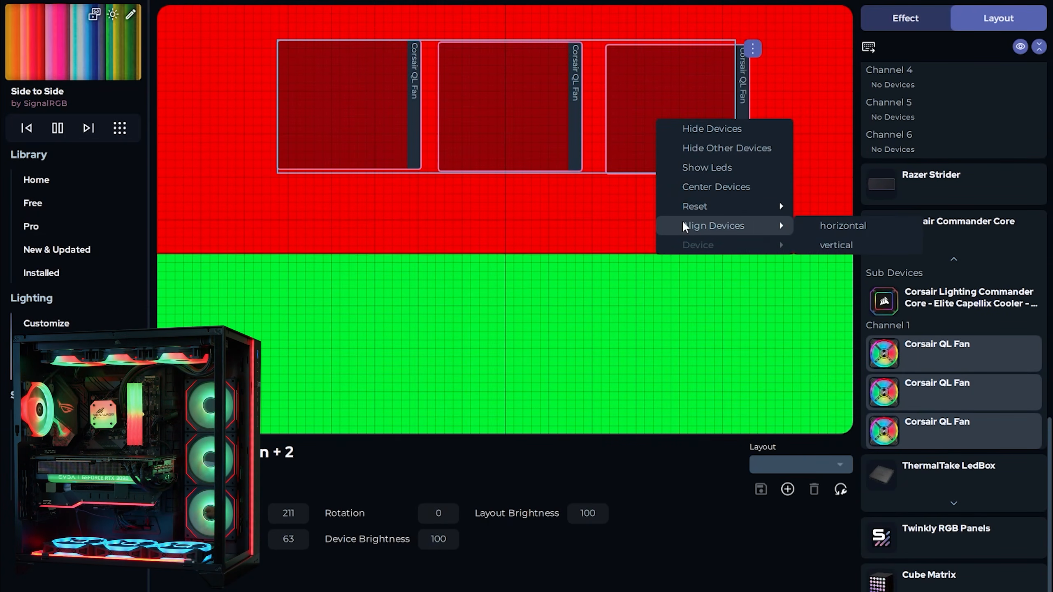
pyautogui.click(821, 228)
pyautogui.moveTo(482, 112); pyautogui.dragTo(503, 358)
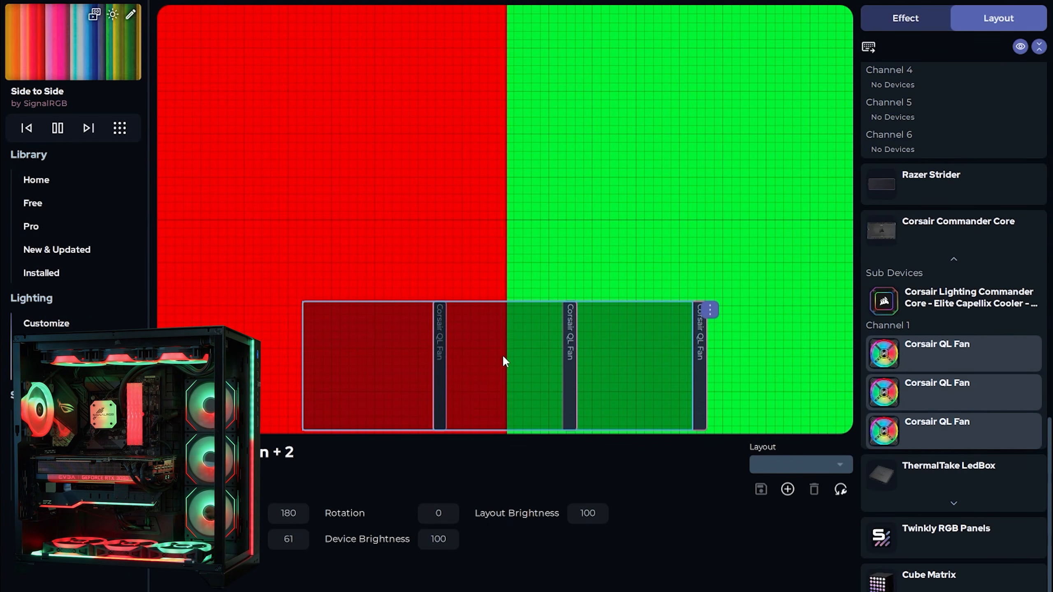
pyautogui.moveTo(503, 357); pyautogui.dragTo(506, 360)
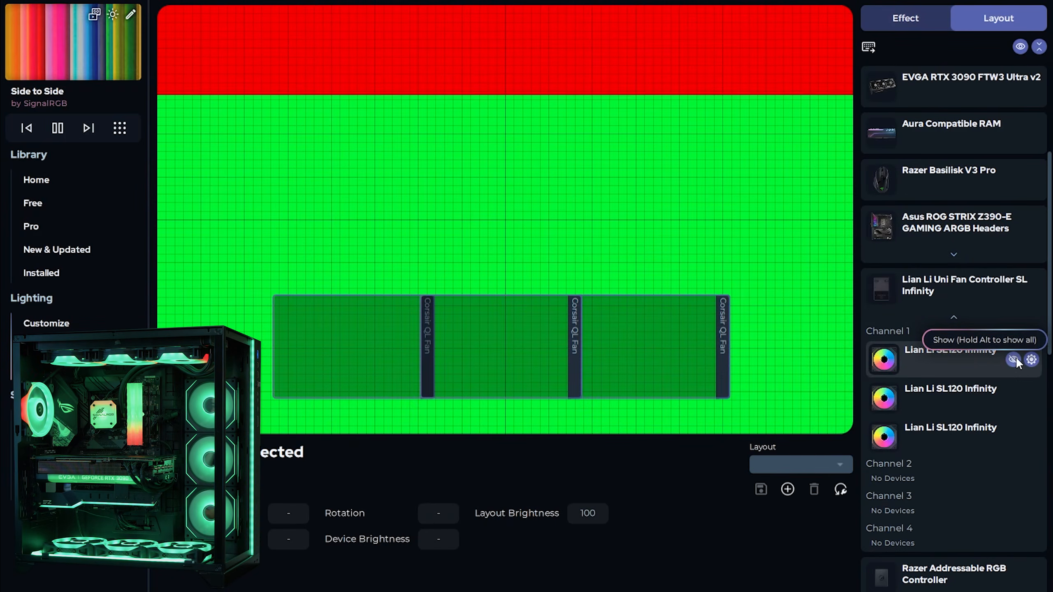
# Show the first Lian Li SL120 fan and rotate it through 90 and 180 to 270 degrees
pyautogui.click(1014, 359)
pyautogui.click(538, 166)
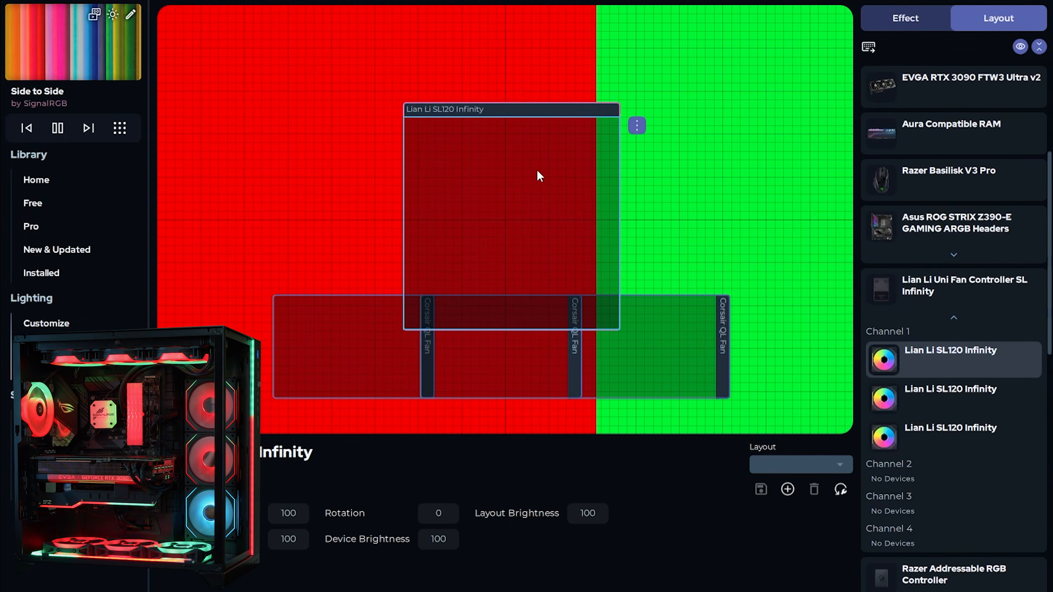
pyautogui.click(438, 513)
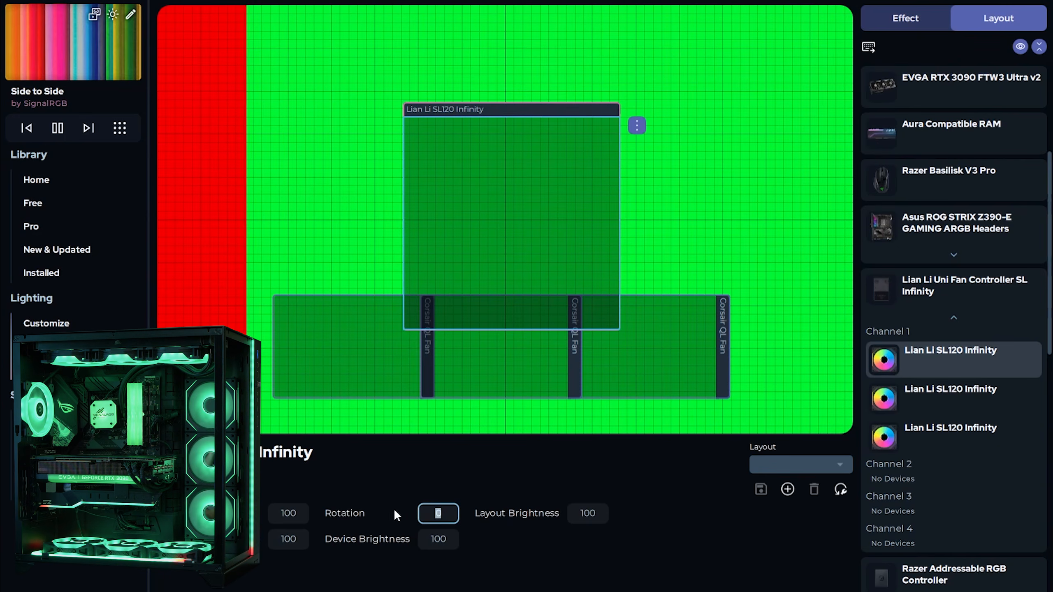
pyautogui.write('90')
pyautogui.press('Return')
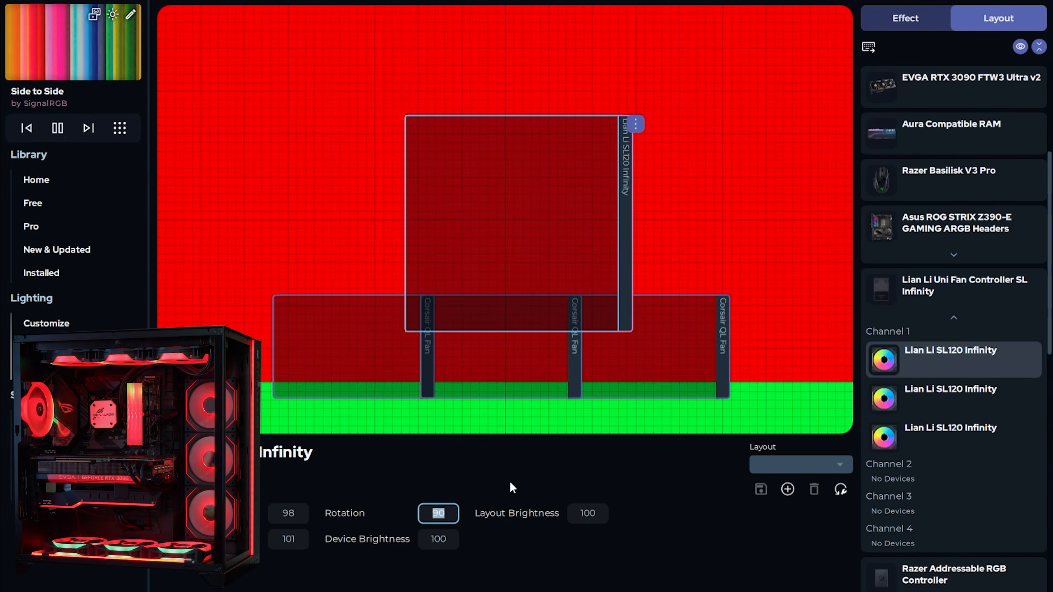
pyautogui.write('180')
pyautogui.press('Return')
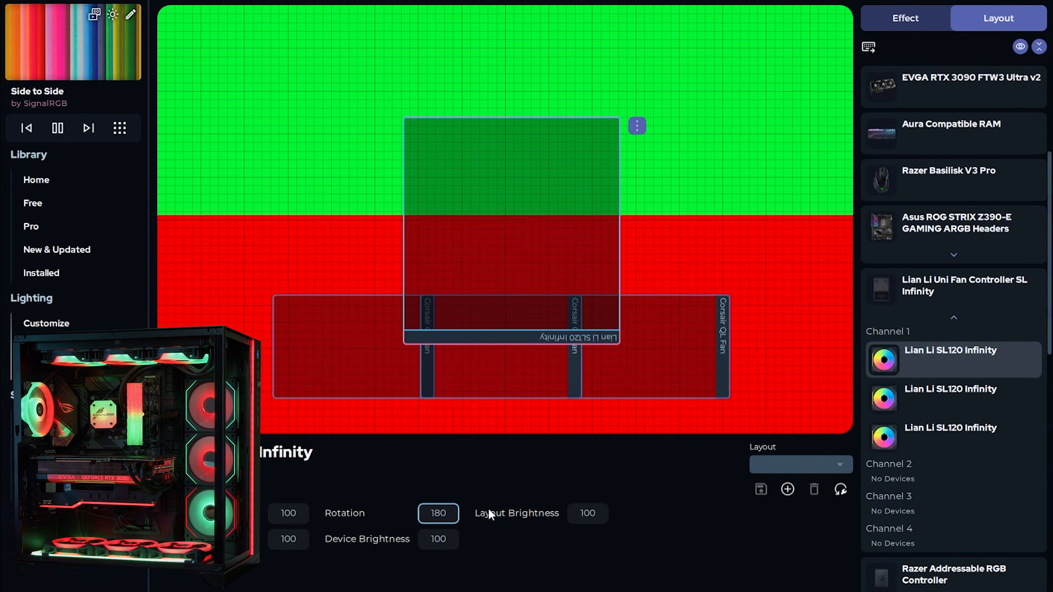
pyautogui.write('270')
pyautogui.press('Return')
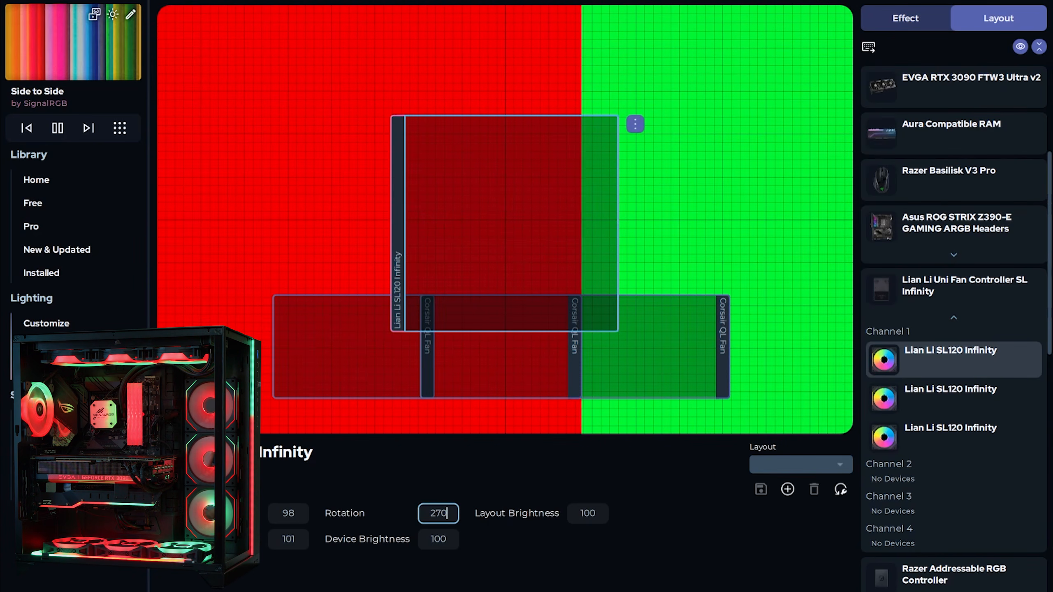
# Set the second and third SL120 fans' rotation to 270
pyautogui.click(1013, 360)
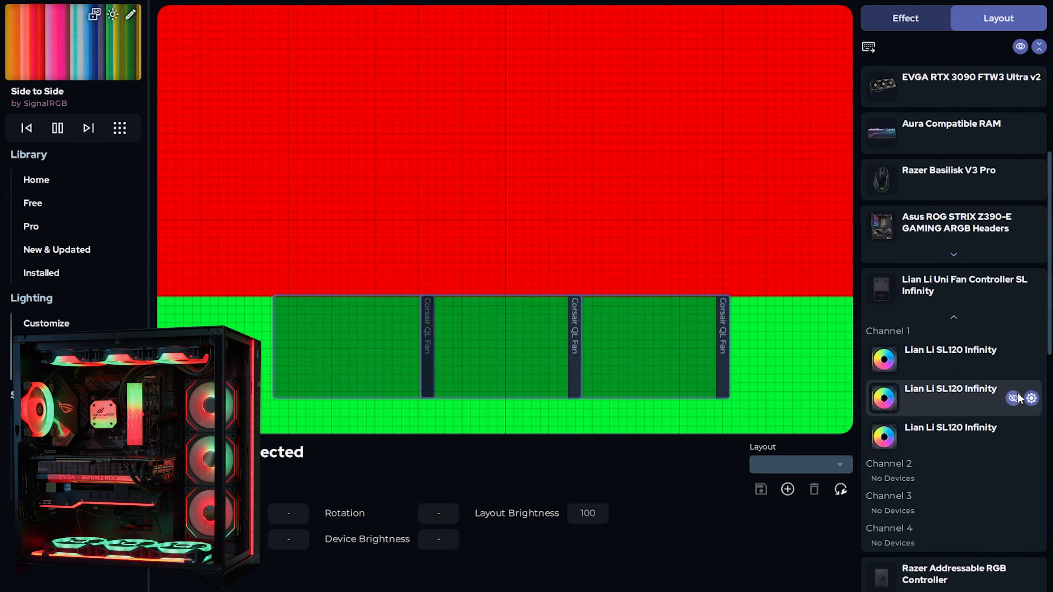
pyautogui.click(1014, 399)
pyautogui.write('27')
pyautogui.moveTo(446, 512); pyautogui.dragTo(381, 519)
pyautogui.write('0')
pyautogui.click(1013, 360)
pyautogui.click(1012, 398)
pyautogui.write('270')
pyautogui.press('Return')
# Show all three SL120 fans, shrink them, and spread them toward the right side
pyautogui.click(1013, 359)
pyautogui.click(1012, 321)
pyautogui.keyDown('shift'); pyautogui.click(966, 397); pyautogui.keyUp('shift')
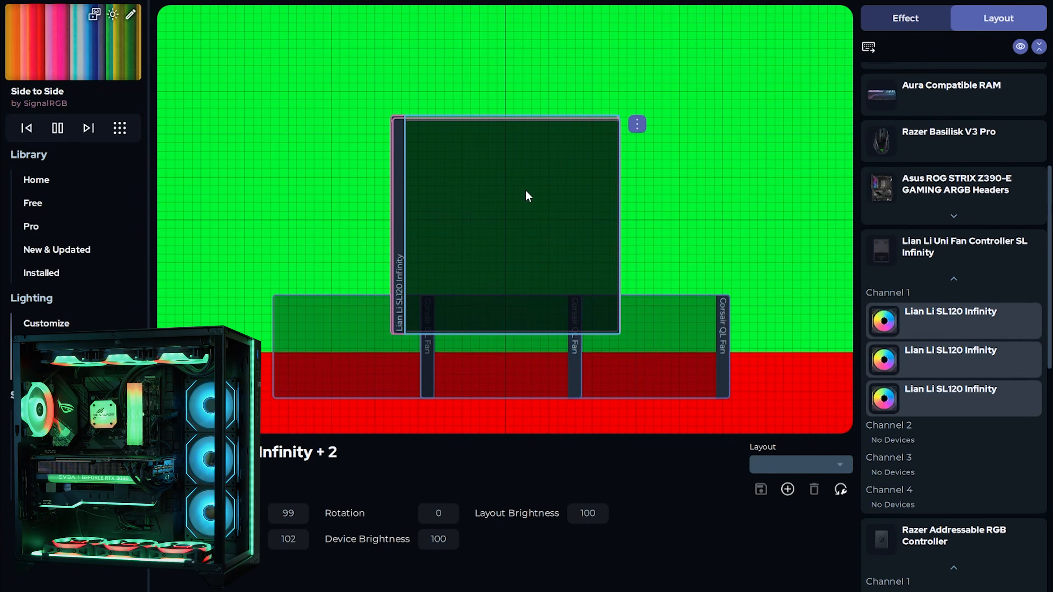
pyautogui.moveTo(620, 118); pyautogui.dragTo(517, 214)
pyautogui.click(481, 190)
pyautogui.moveTo(450, 281); pyautogui.dragTo(709, 91)
pyautogui.moveTo(494, 178); pyautogui.dragTo(721, 199)
pyautogui.moveTo(508, 196); pyautogui.dragTo(748, 337)
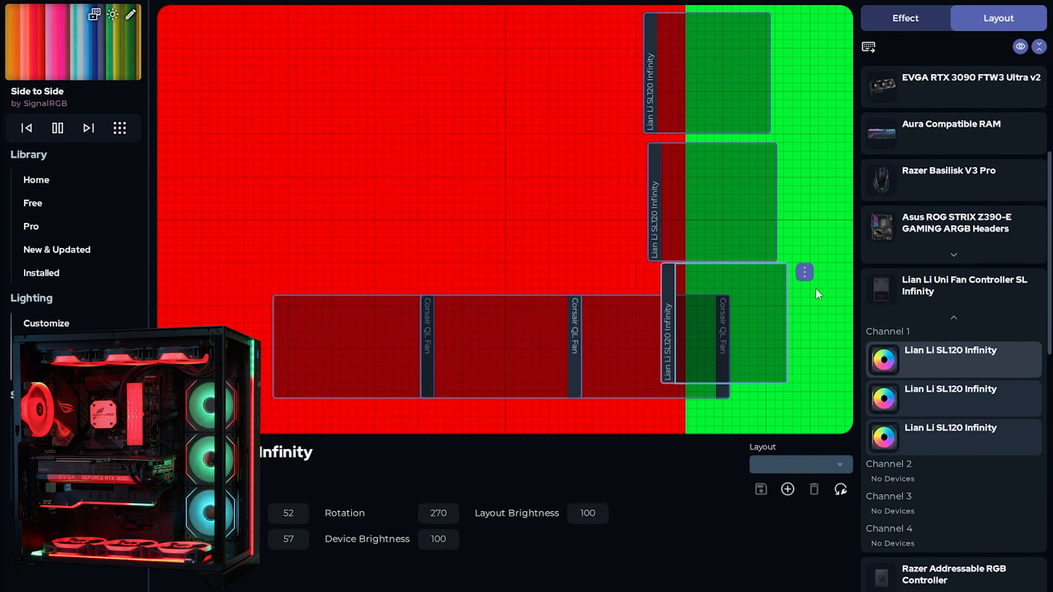
# Align the three SL120 fans vertically and shrink the column above the QL row's right end
pyautogui.moveTo(825, 311); pyautogui.dragTo(755, 86)
pyautogui.rightClick(752, 84)
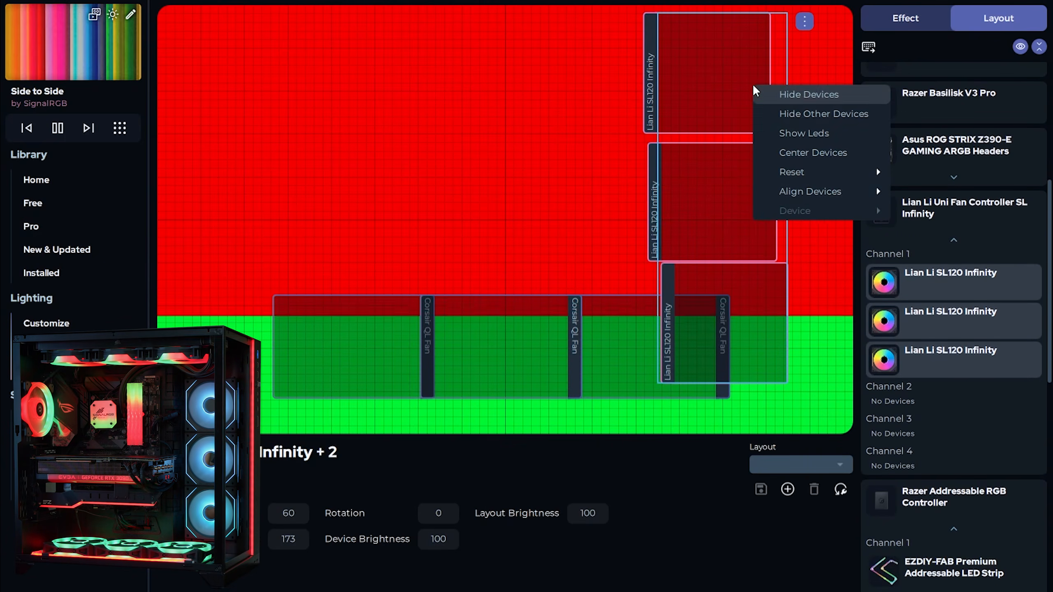
pyautogui.moveTo(828, 185)
pyautogui.click(931, 212)
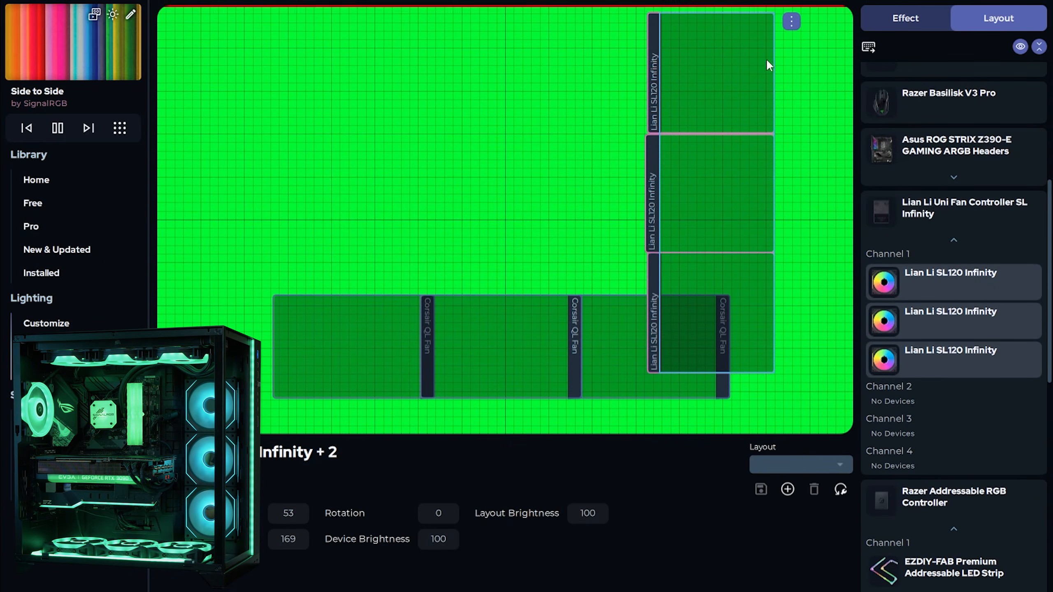
pyautogui.moveTo(649, 14); pyautogui.dragTo(665, 99)
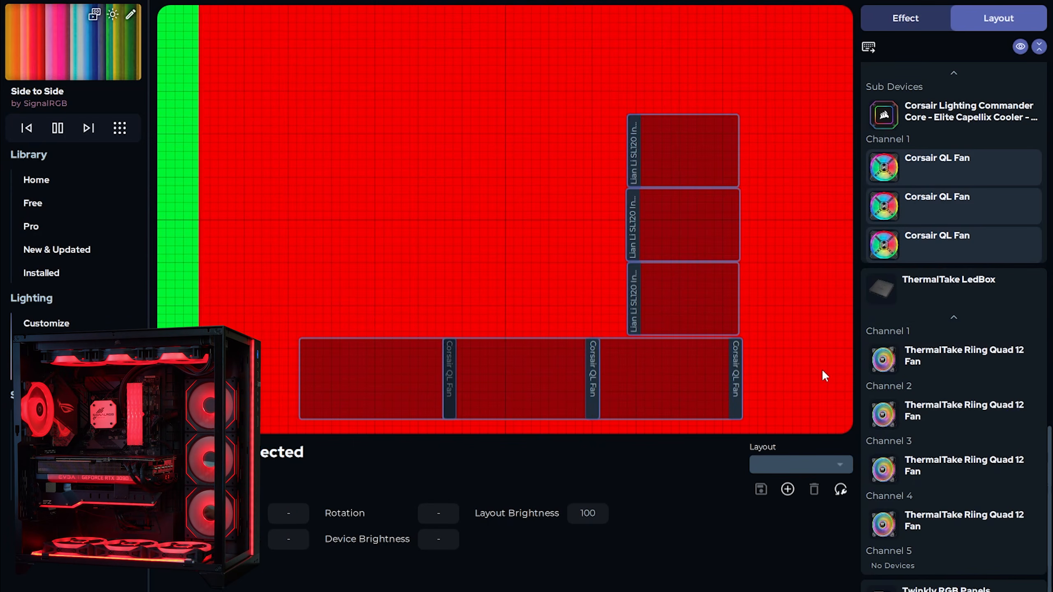
# Show the Channel 2 and Channel 4 Riing Quad fans, each rotated to 90
pyautogui.click(1007, 367)
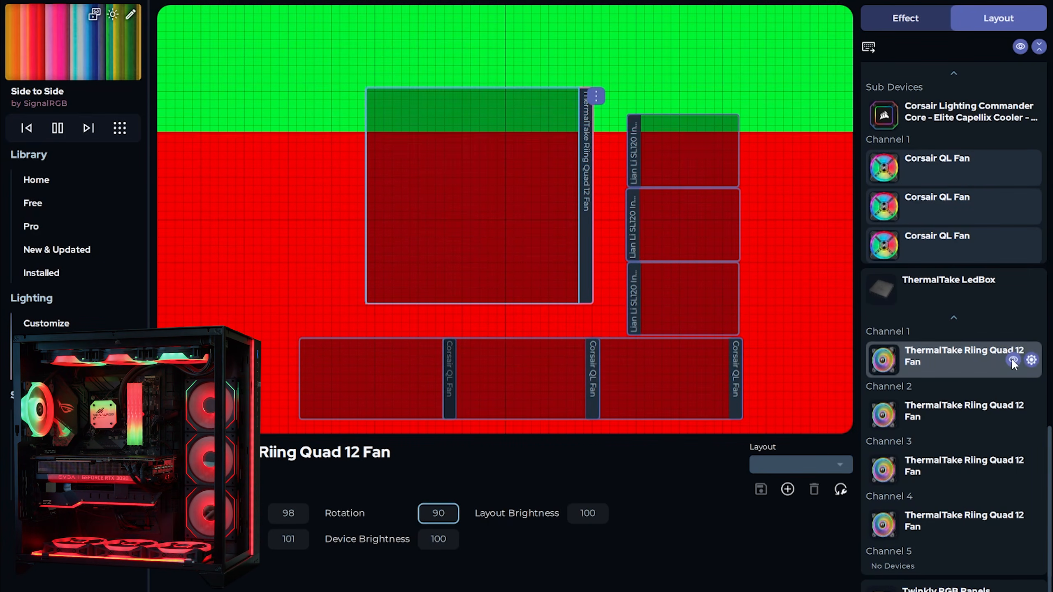
pyautogui.click(1012, 359)
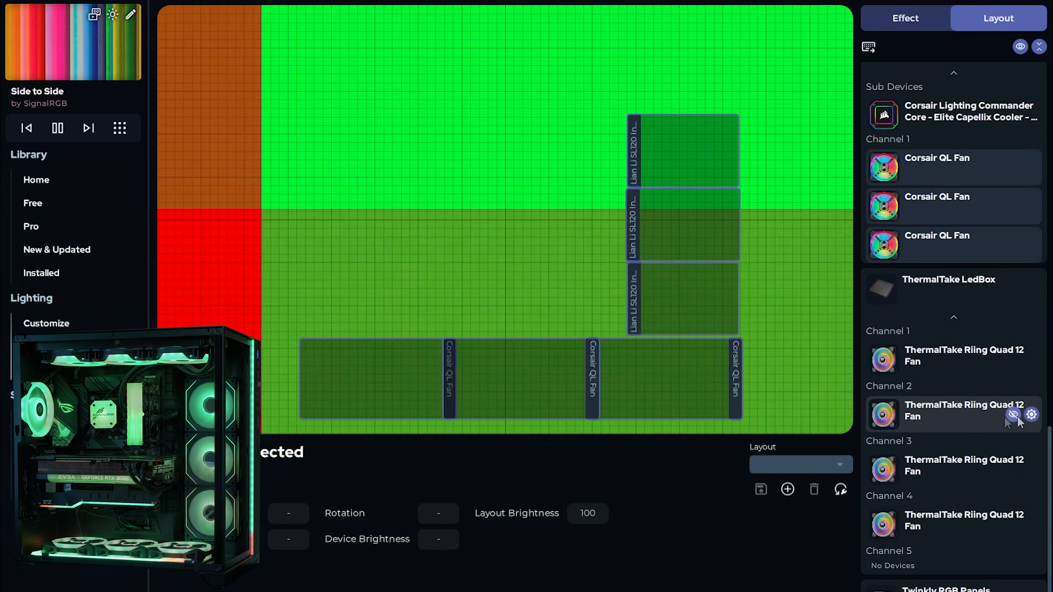
pyautogui.click(1014, 416)
pyautogui.click(435, 183)
pyautogui.moveTo(446, 514); pyautogui.dragTo(378, 514)
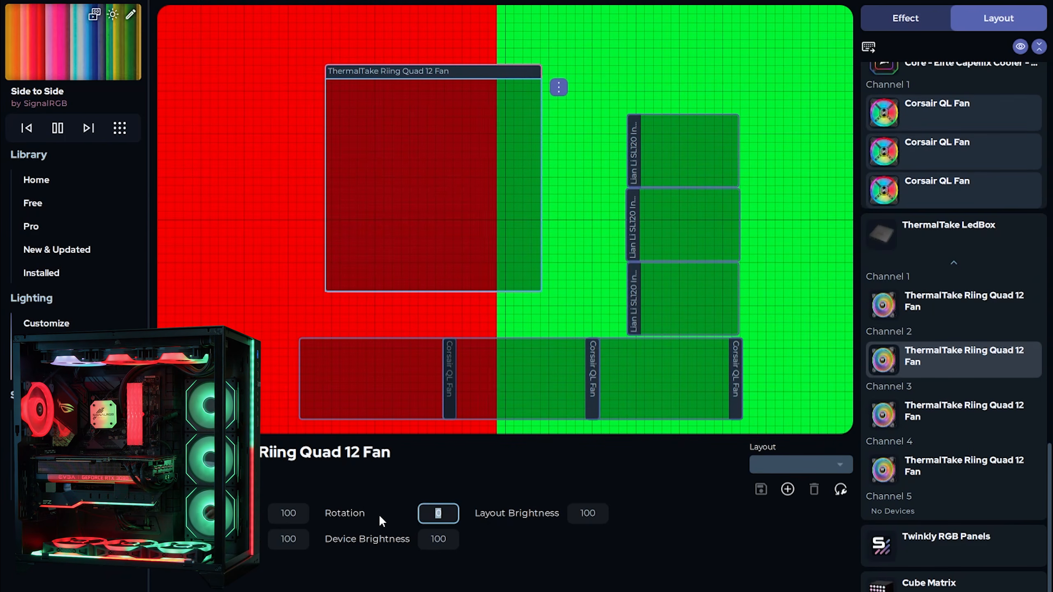
pyautogui.write('90')
pyautogui.press('Return')
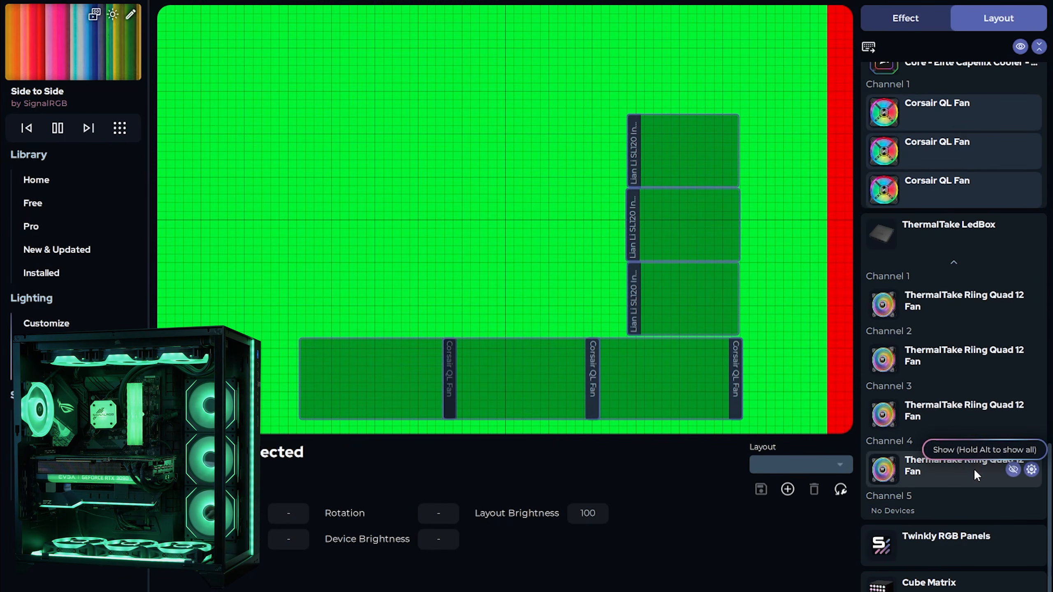
pyautogui.click(1013, 470)
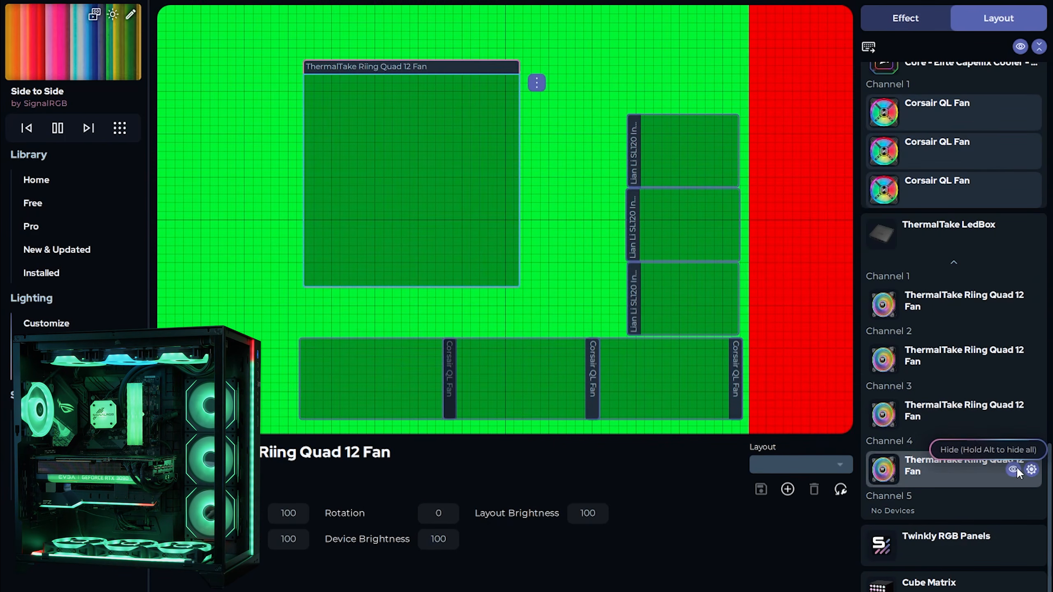
pyautogui.click(477, 218)
pyautogui.moveTo(456, 515); pyautogui.dragTo(378, 519)
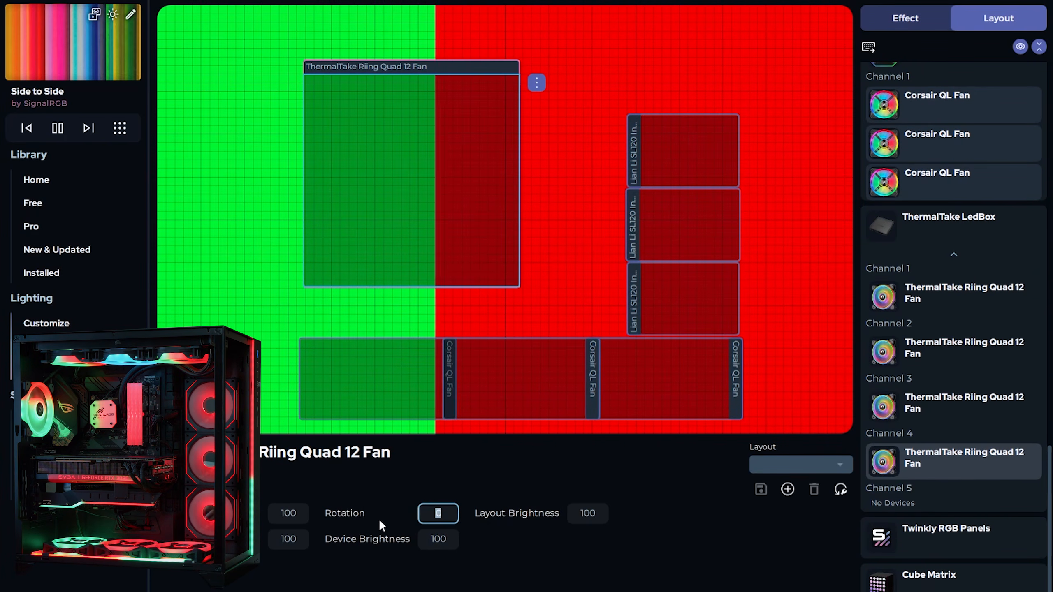
pyautogui.write('90')
pyautogui.press('Return')
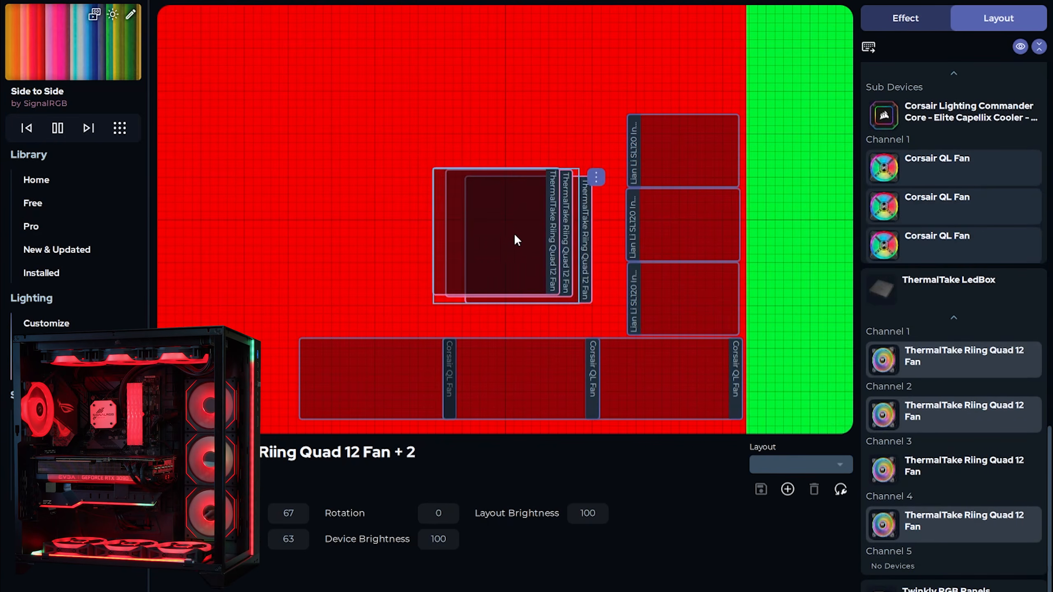
# Spread the three stacked Riing fans out along the top of the canvas
pyautogui.moveTo(516, 239); pyautogui.dragTo(374, 187)
pyautogui.click(368, 78)
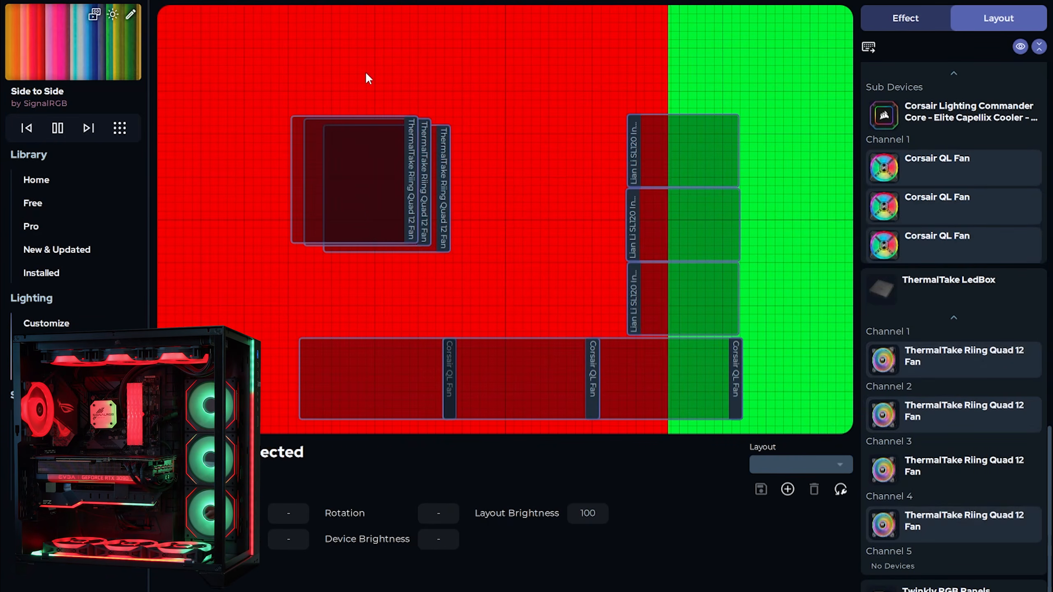
pyautogui.click(410, 130)
pyautogui.moveTo(359, 127); pyautogui.dragTo(515, 92)
pyautogui.click(392, 177)
pyautogui.moveTo(375, 189); pyautogui.dragTo(325, 81)
pyautogui.click(390, 202)
pyautogui.moveTo(425, 215); pyautogui.dragTo(686, 122)
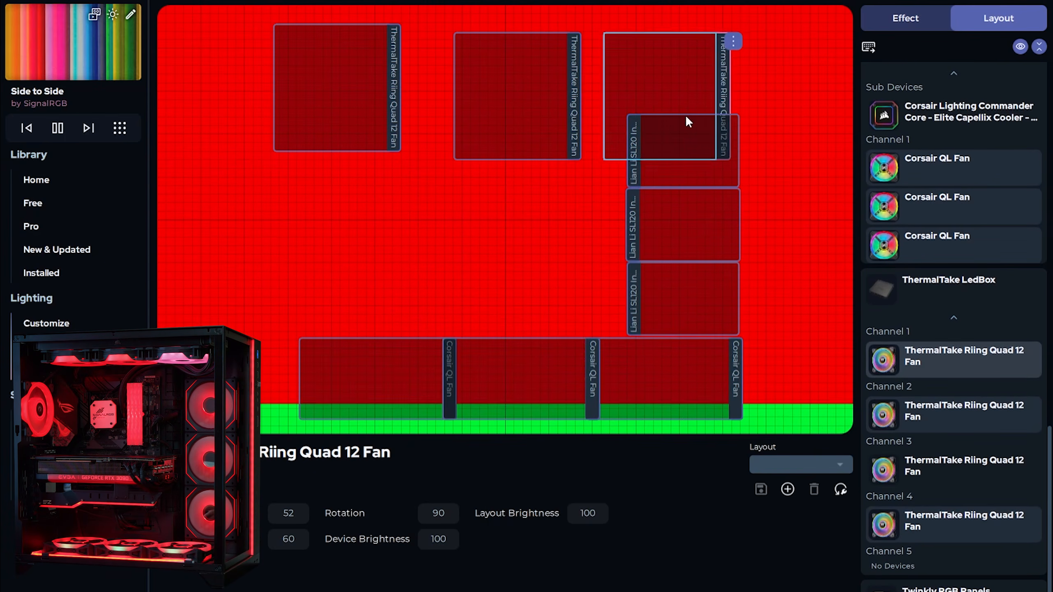
# Align the three top Riing fans horizontally in a row
pyautogui.click(270, 60)
pyautogui.moveTo(270, 60); pyautogui.dragTo(665, 70)
pyautogui.rightClick(654, 62)
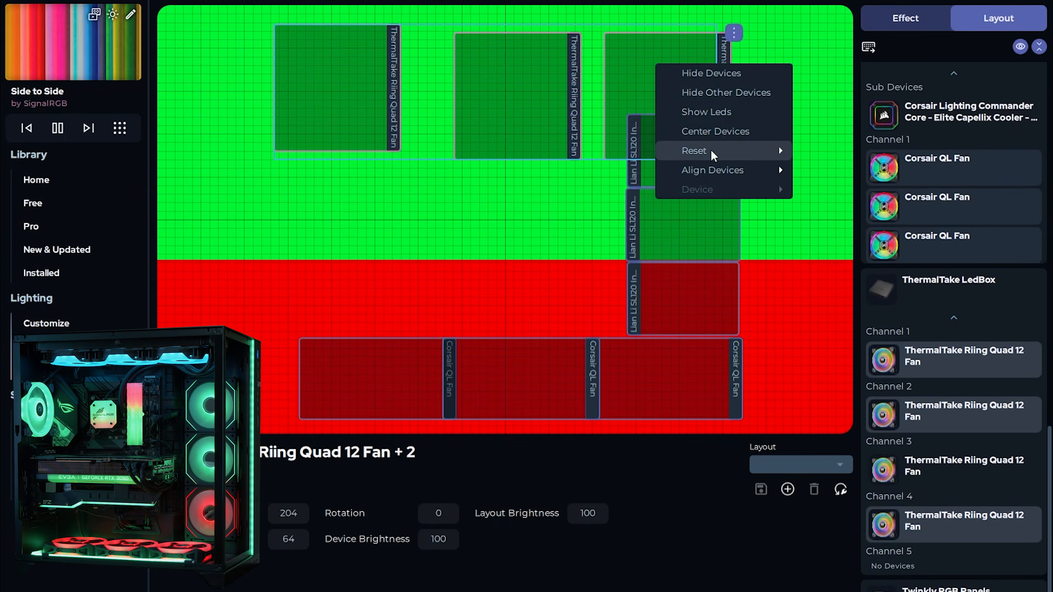
pyautogui.moveTo(719, 177)
pyautogui.click(833, 189)
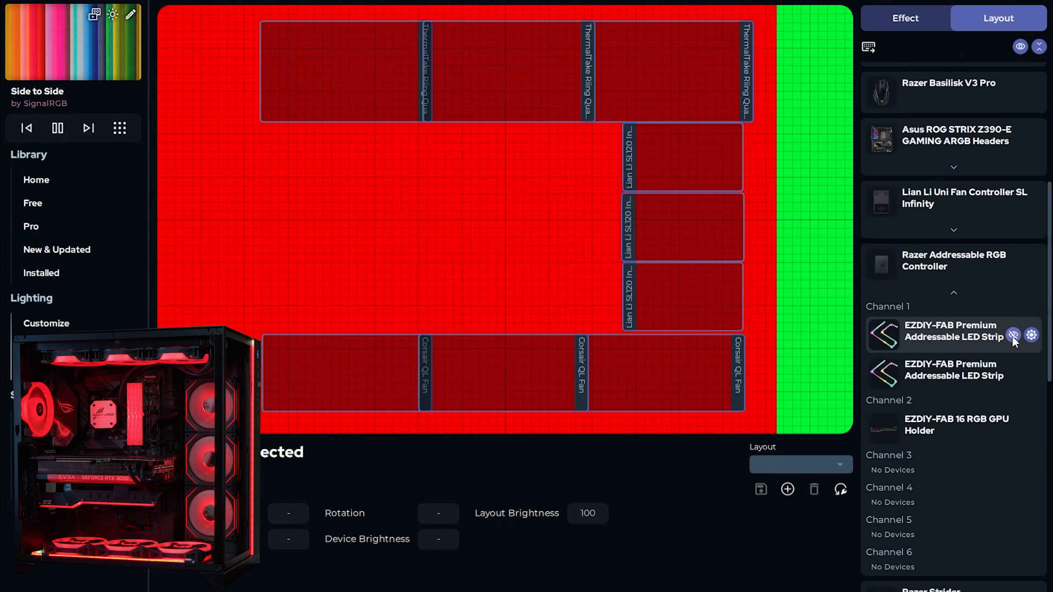
# Add the EZDIY-FAB LED strip and place it beneath the QL fans
pyautogui.click(1012, 337)
pyautogui.click(547, 215)
pyautogui.moveTo(474, 213); pyautogui.dragTo(468, 316)
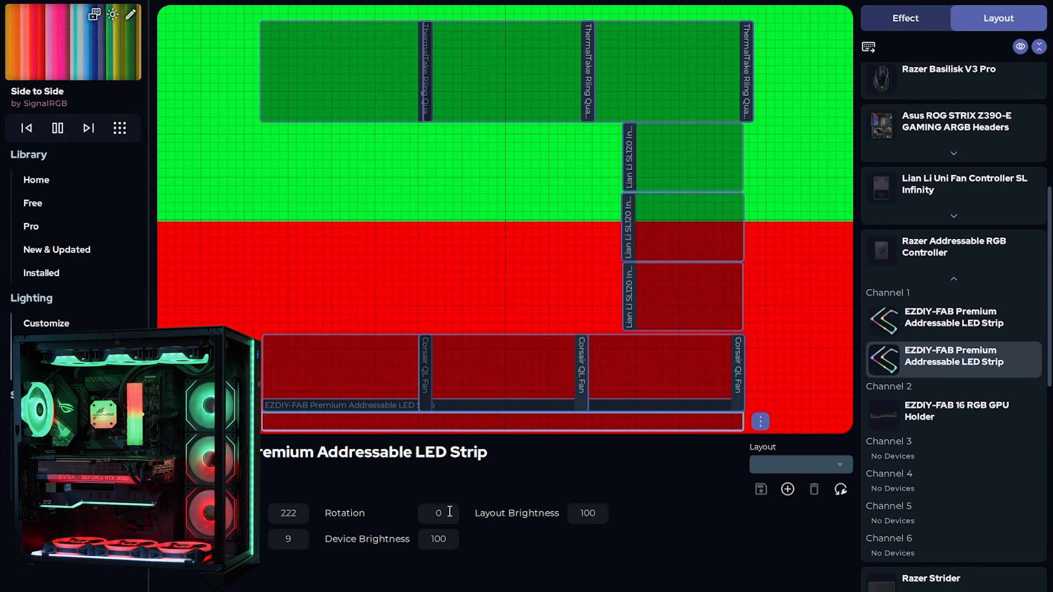
# Rotate the LED strip 180, move Custom Strip - 28 along the right edge, and shift a Riing fan left
pyautogui.click(425, 507)
pyautogui.write('180')
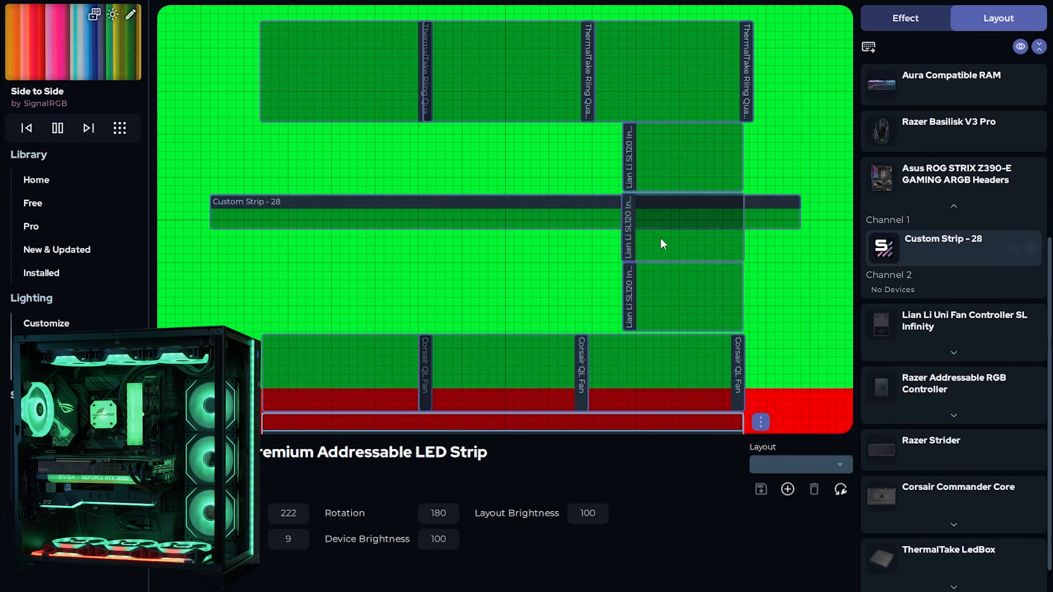
pyautogui.click(519, 216)
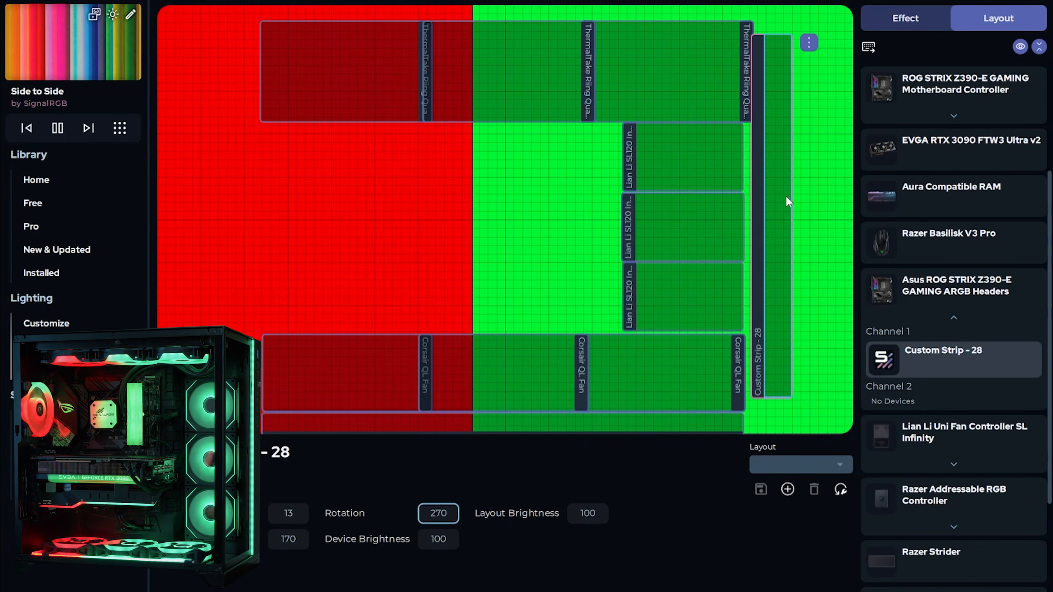
pyautogui.moveTo(788, 201); pyautogui.dragTo(783, 177)
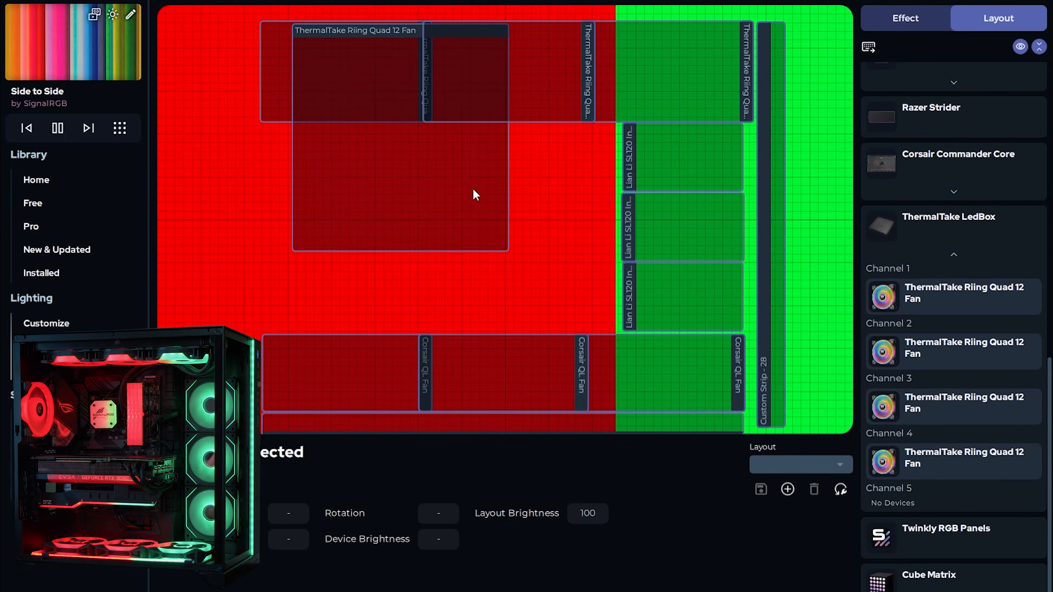
pyautogui.moveTo(473, 187); pyautogui.dragTo(247, 209)
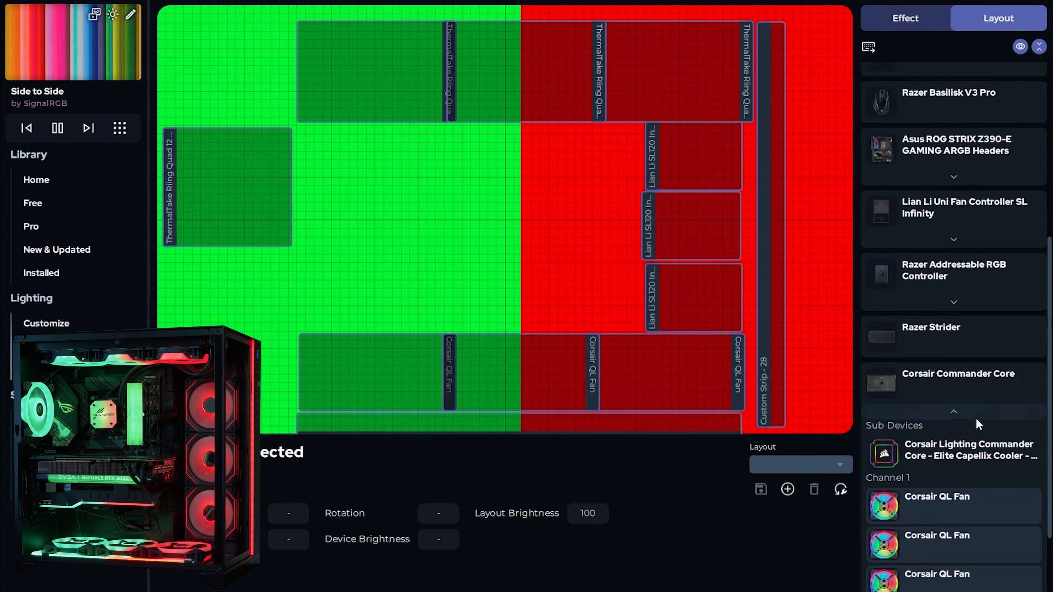
# Add the Capellix pump to the canvas, centre it and shrink it
pyautogui.scroll(-1, 979, 424)
pyautogui.click(1014, 433)
pyautogui.moveTo(477, 221); pyautogui.dragTo(465, 247)
pyautogui.moveTo(313, 63); pyautogui.dragTo(367, 167)
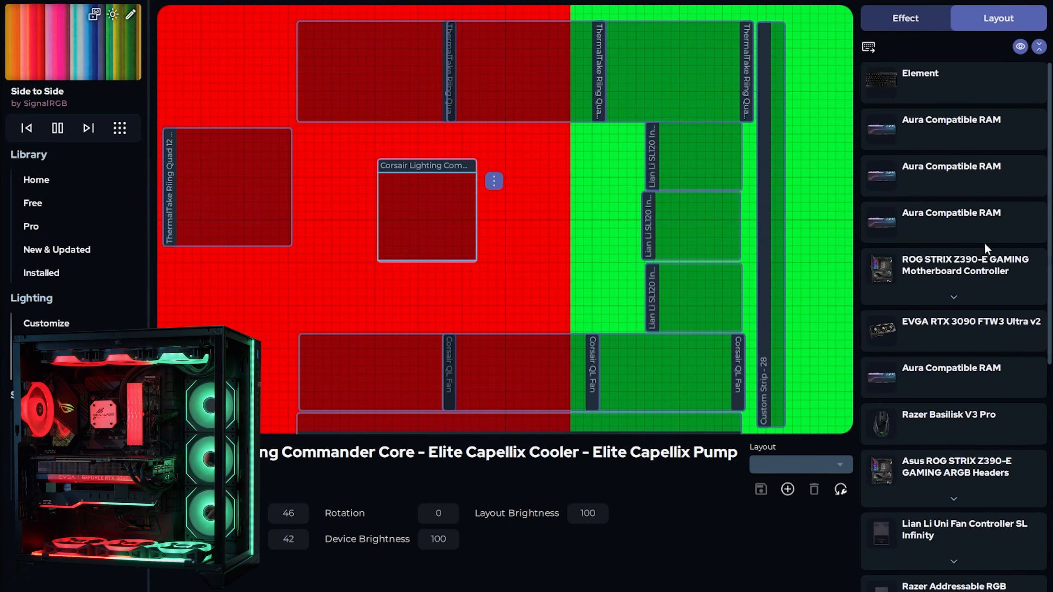
# Add the Aura RAM sticks and pull the stacked RAM boxes apart
pyautogui.moveTo(984, 244)
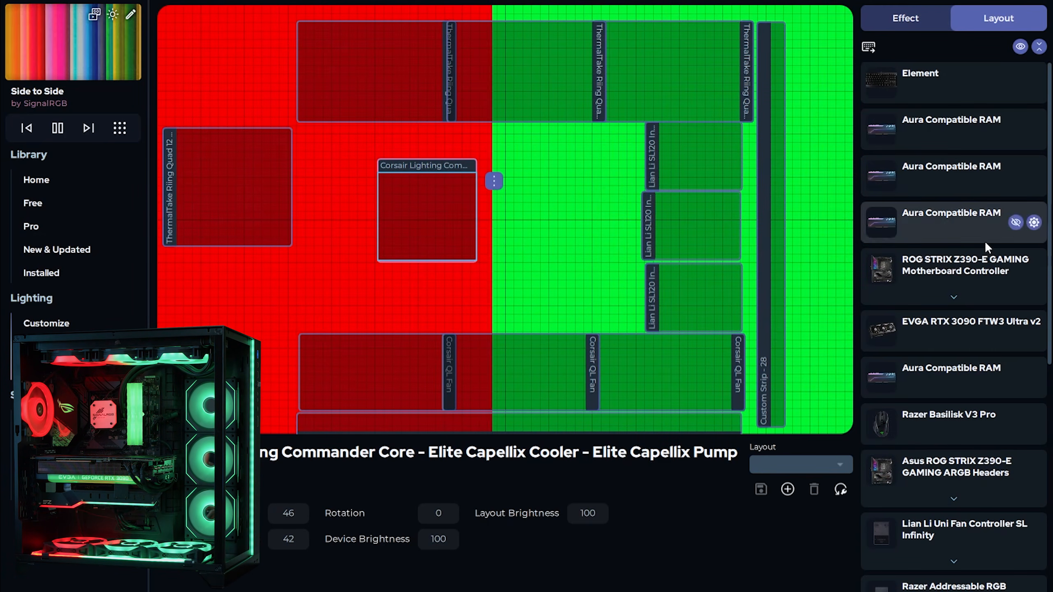
pyautogui.click(1015, 129)
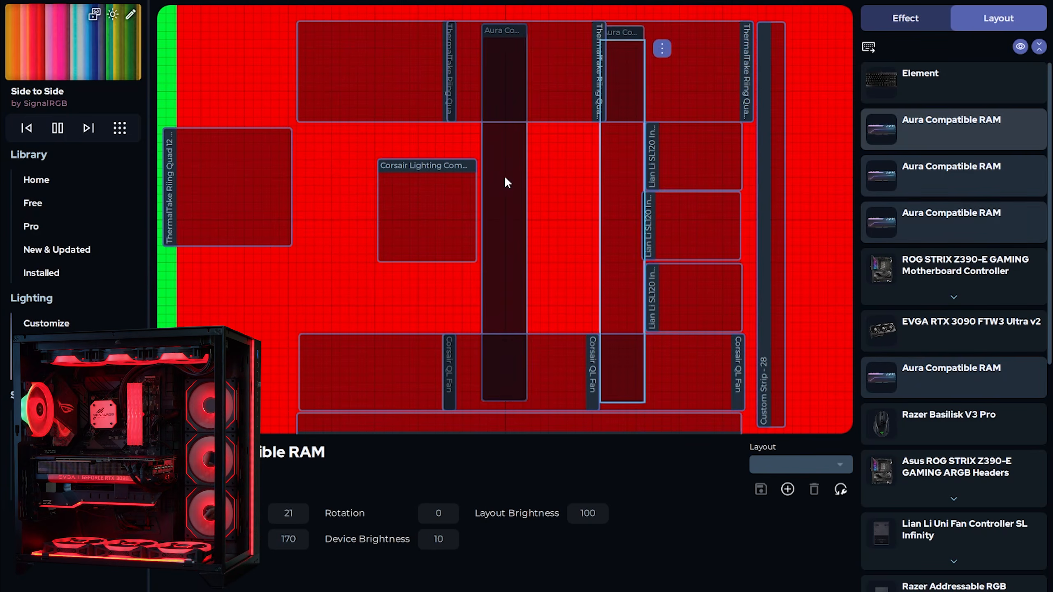
pyautogui.click(515, 165)
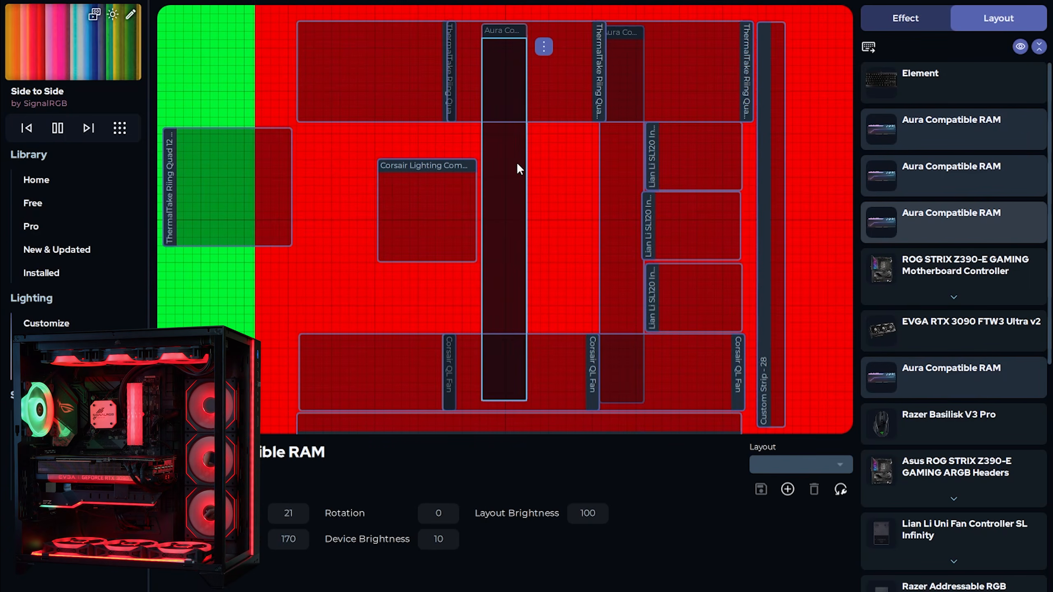
pyautogui.moveTo(517, 162); pyautogui.dragTo(580, 164)
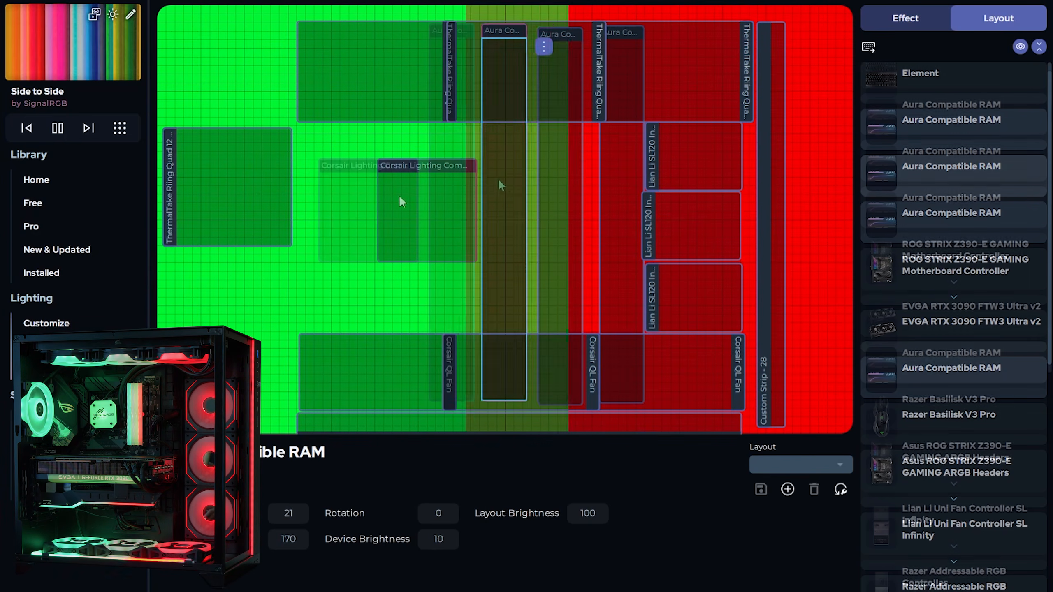
pyautogui.moveTo(501, 184); pyautogui.dragTo(567, 179)
pyautogui.moveTo(556, 182); pyautogui.dragTo(495, 180)
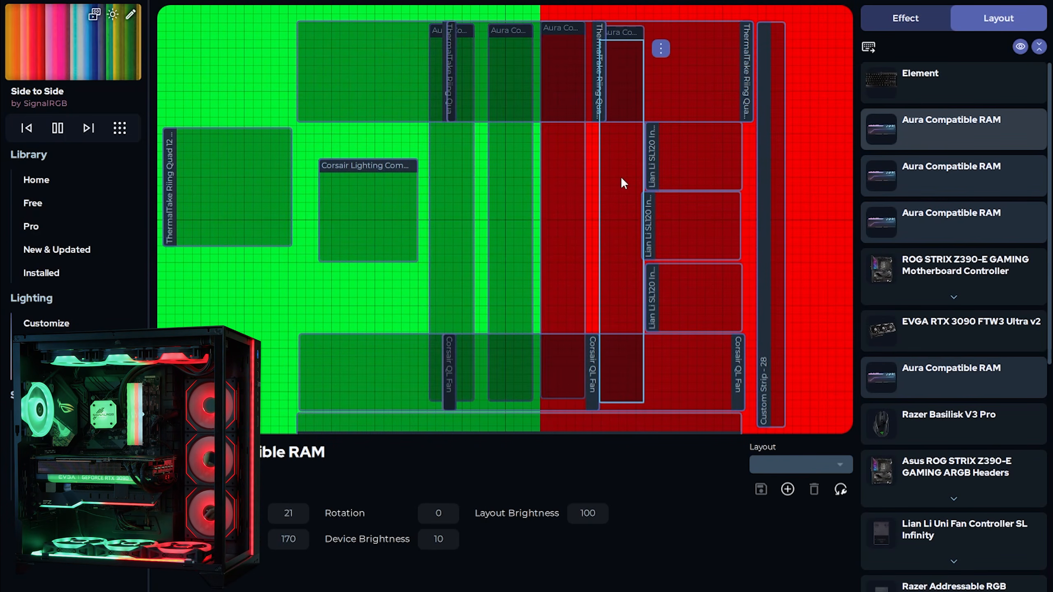
# Pack the four RAM boxes side by side, shrink them and place them beside the pump
pyautogui.keyDown('ctrl'); pyautogui.click(576, 181); pyautogui.keyUp('ctrl')
pyautogui.keyDown('ctrl'); pyautogui.click(534, 171); pyautogui.keyUp('ctrl')
pyautogui.keyDown('ctrl'); pyautogui.click(466, 179); pyautogui.keyUp('ctrl')
pyautogui.rightClick(622, 155)
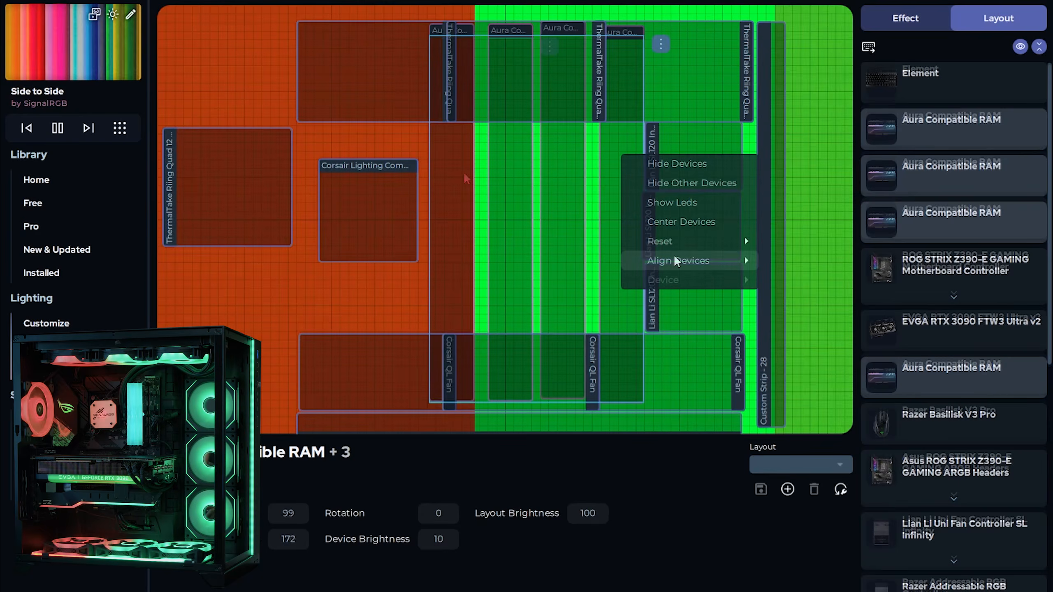
pyautogui.moveTo(673, 260)
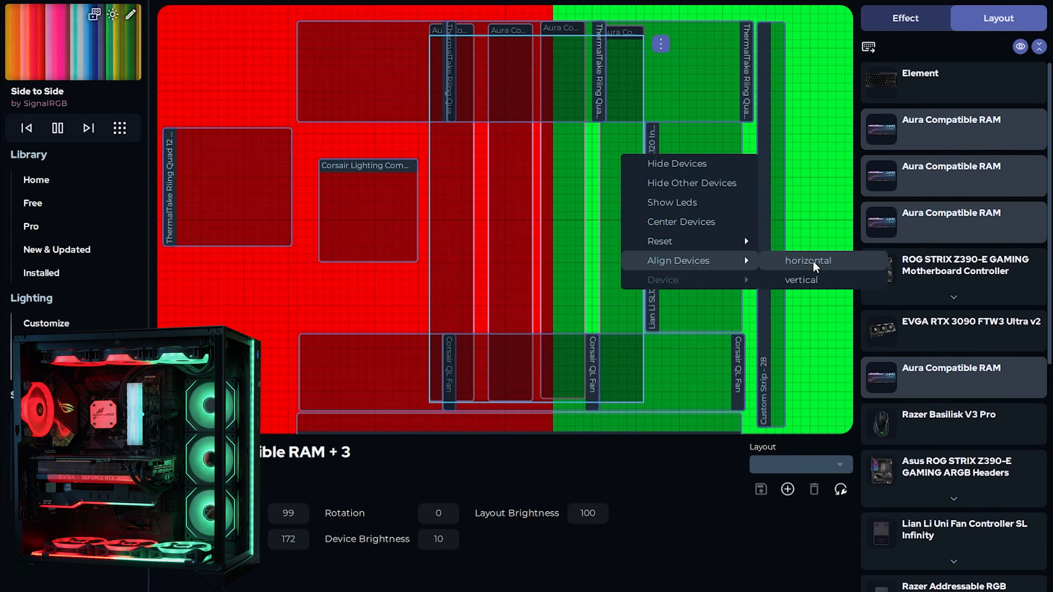
pyautogui.click(813, 260)
pyautogui.moveTo(573, 332); pyautogui.dragTo(494, 182)
pyautogui.moveTo(456, 149); pyautogui.dragTo(538, 266)
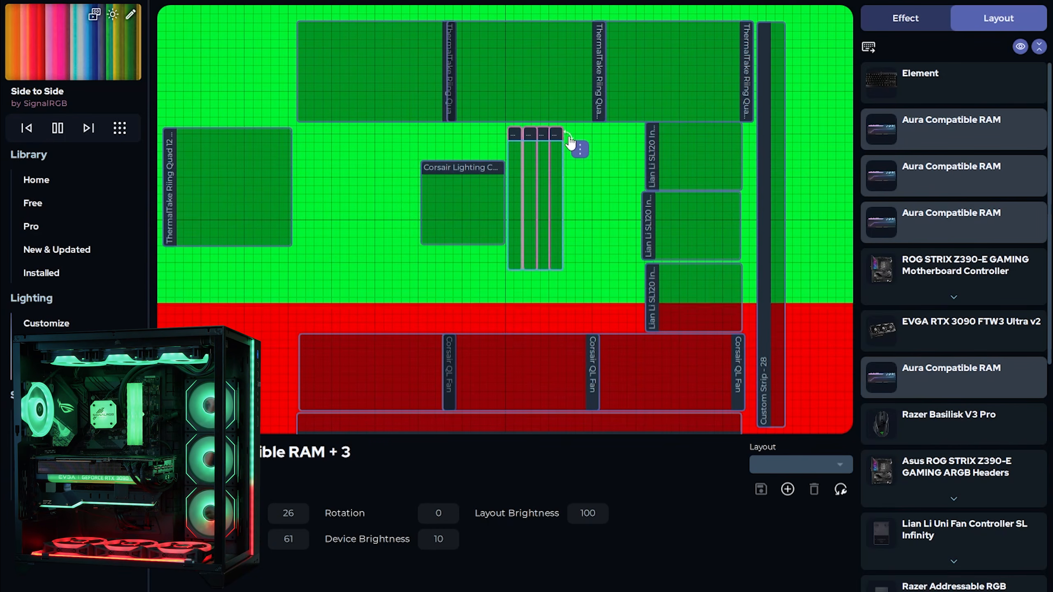
pyautogui.moveTo(567, 137); pyautogui.dragTo(476, 338)
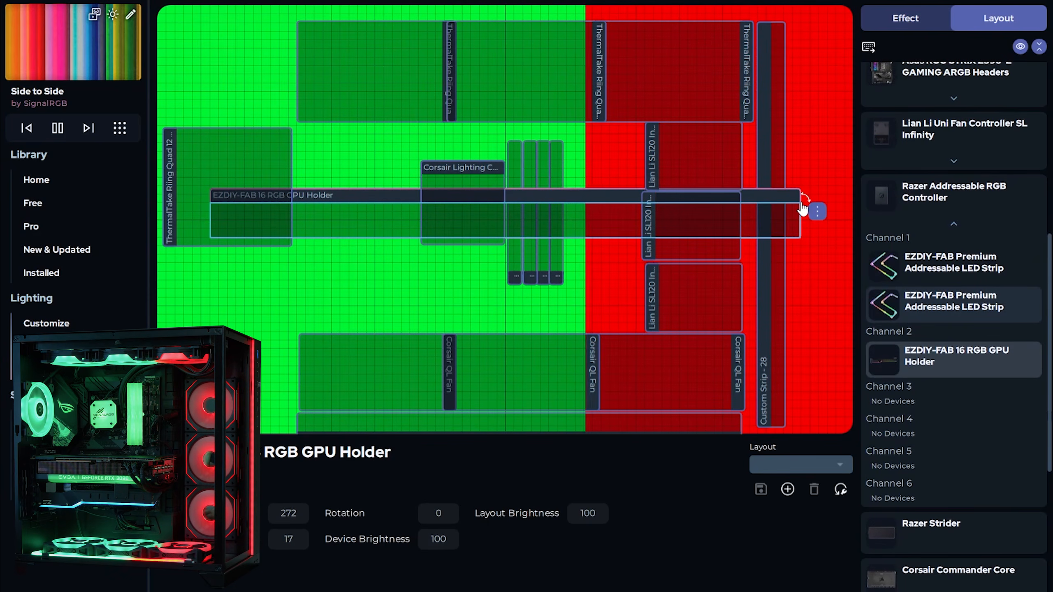
# Shrink the EZDIY-FAB GPU Holder into a bar above the QL fans and place the EVGA RTX 3090 under the pump
pyautogui.moveTo(800, 203); pyautogui.dragTo(416, 242)
pyautogui.moveTo(339, 236); pyautogui.dragTo(425, 324)
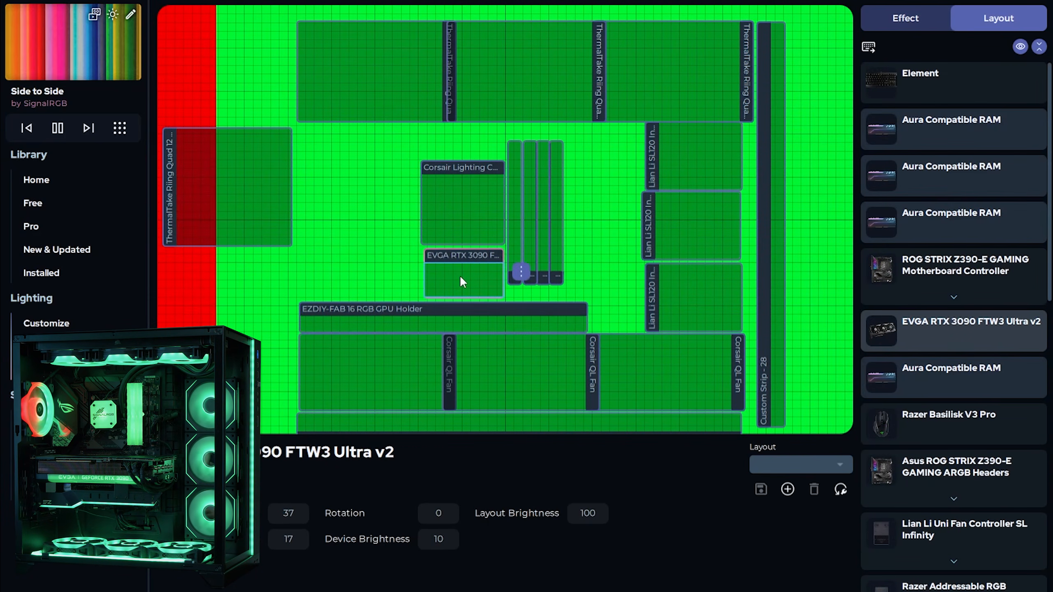
pyautogui.click(374, 269)
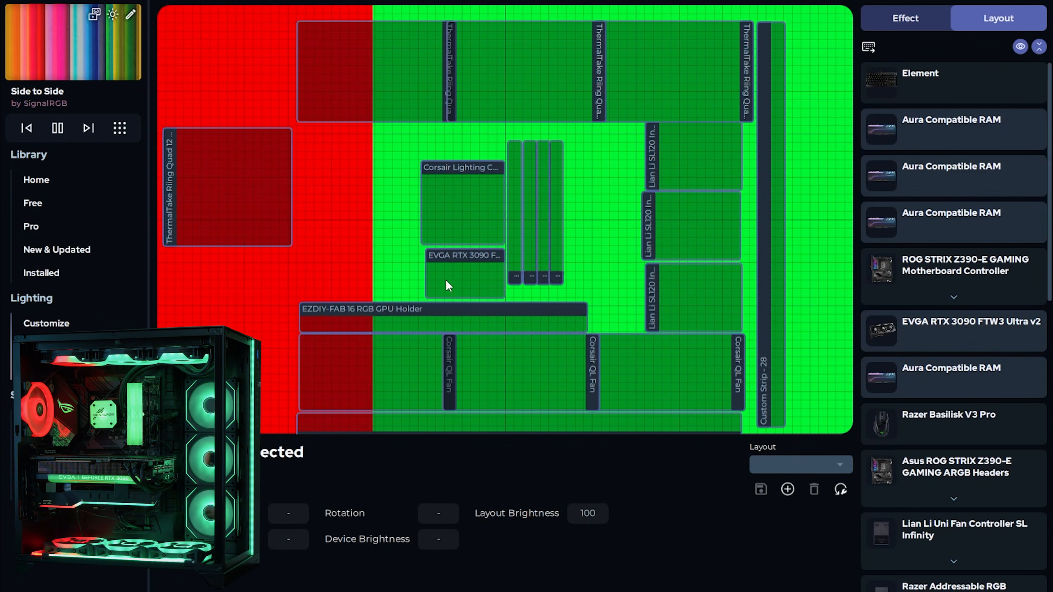
pyautogui.click(472, 284)
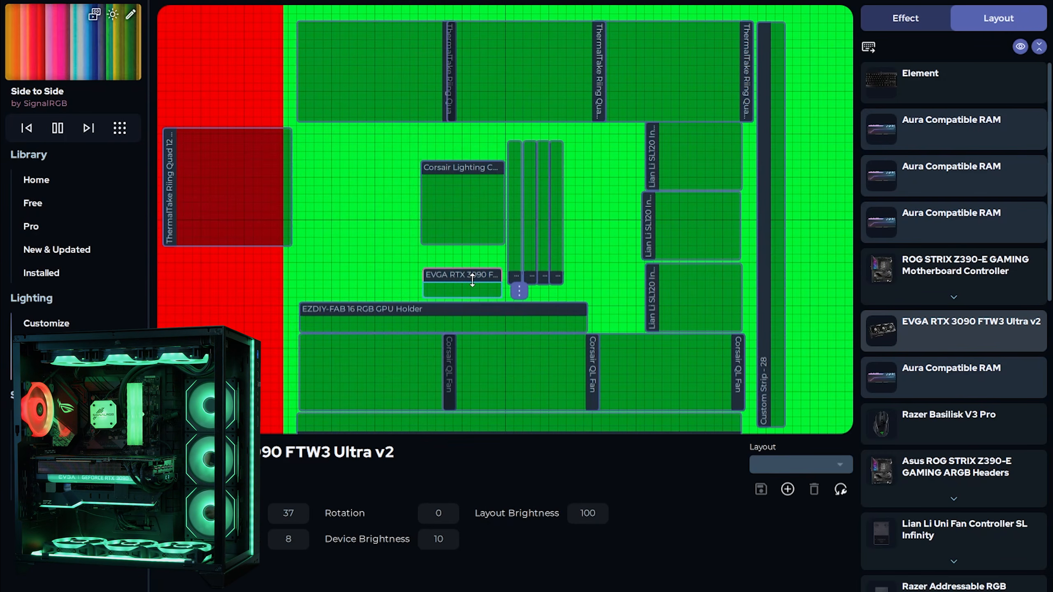
pyautogui.click(370, 265)
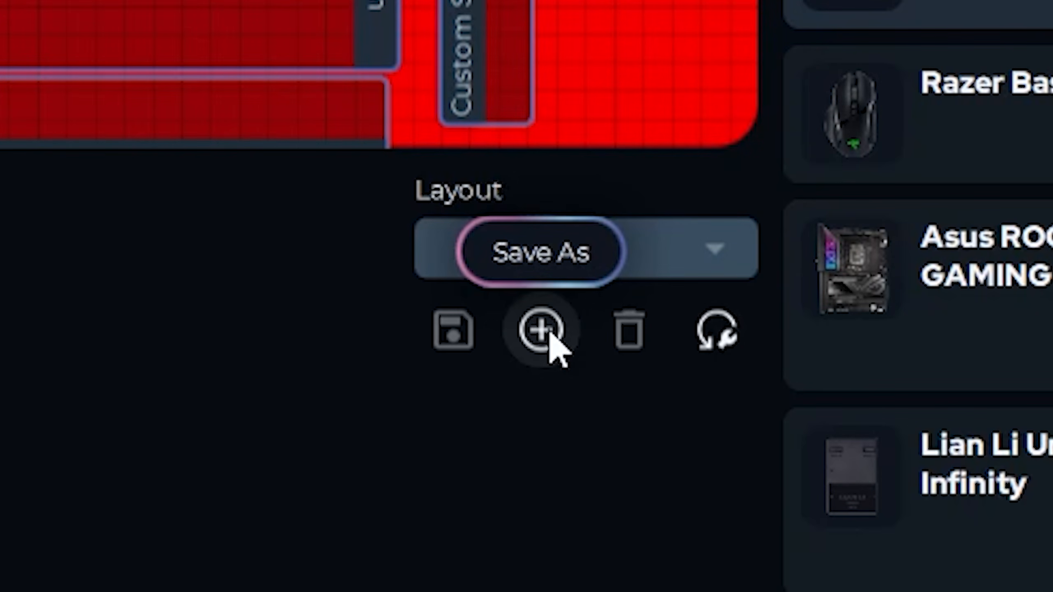
# Save the current arrangement as a new layout called 'Main Layout'
pyautogui.click(549, 332)
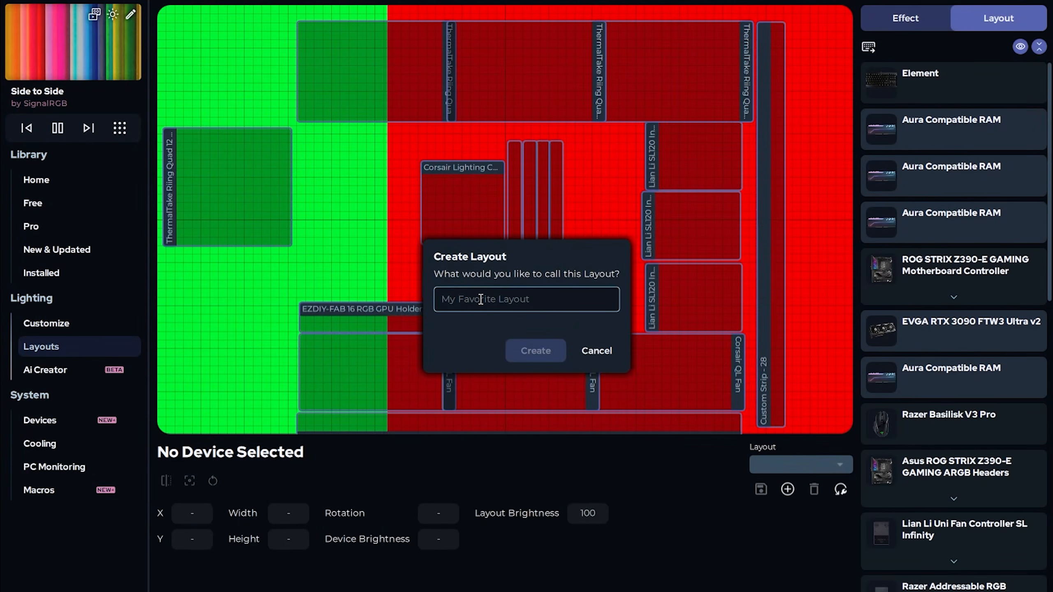
pyautogui.write('Main Layout')
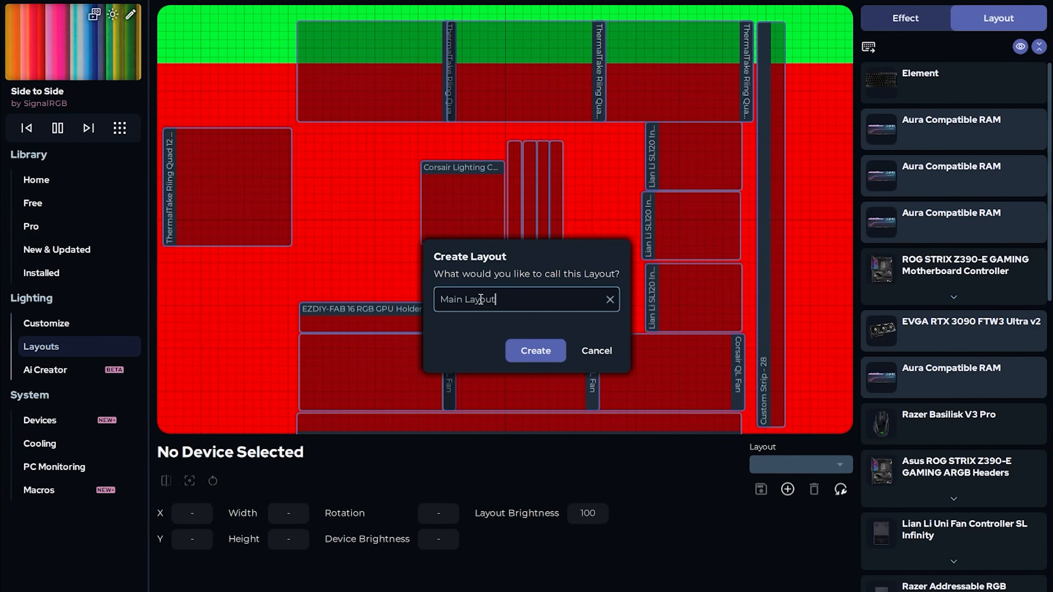
pyautogui.click(537, 350)
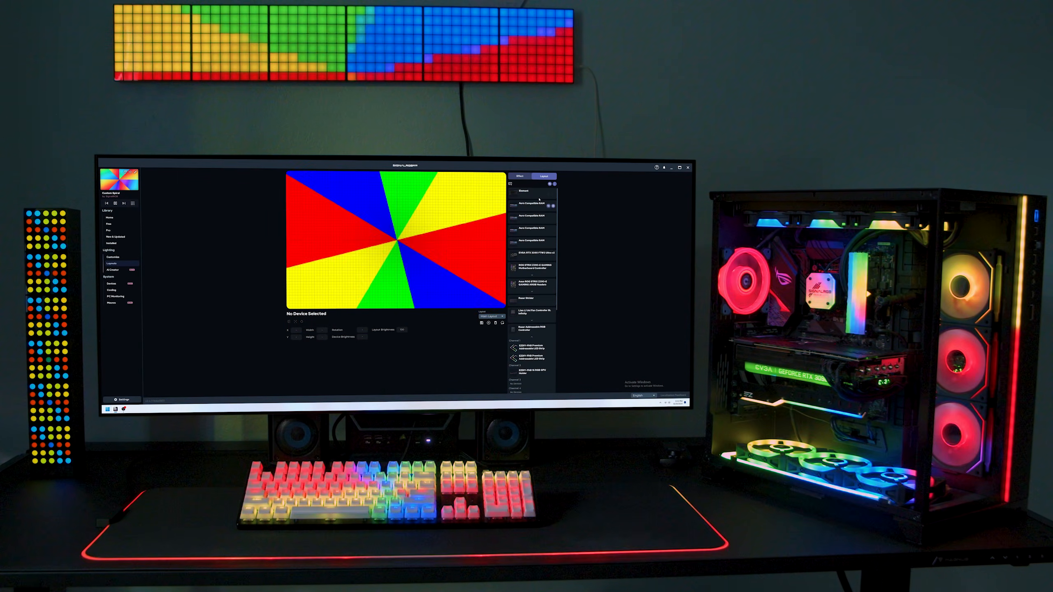
# Select the Element device in the device list
pyautogui.click(538, 195)
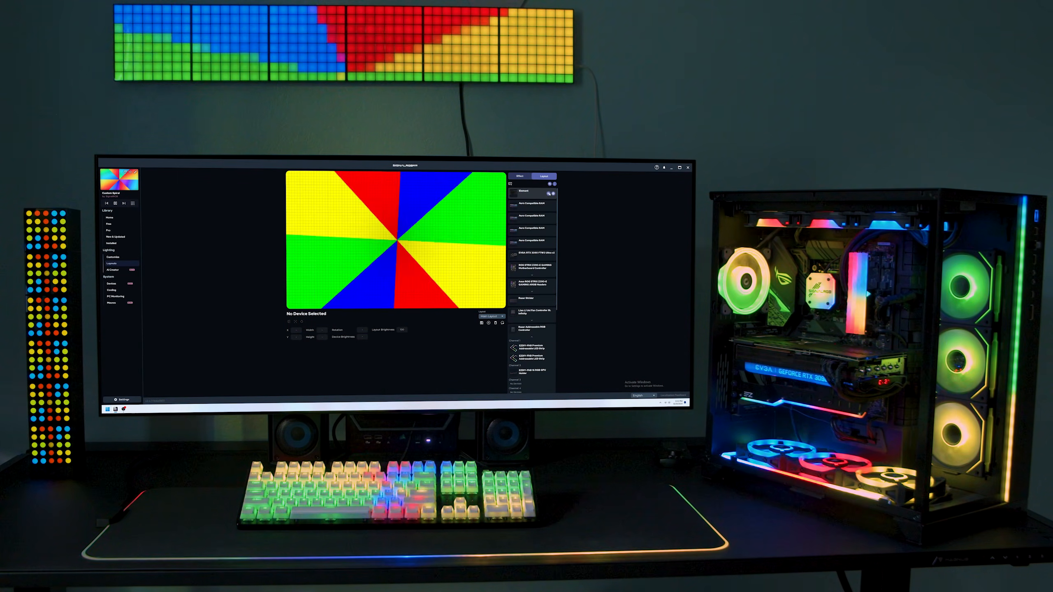